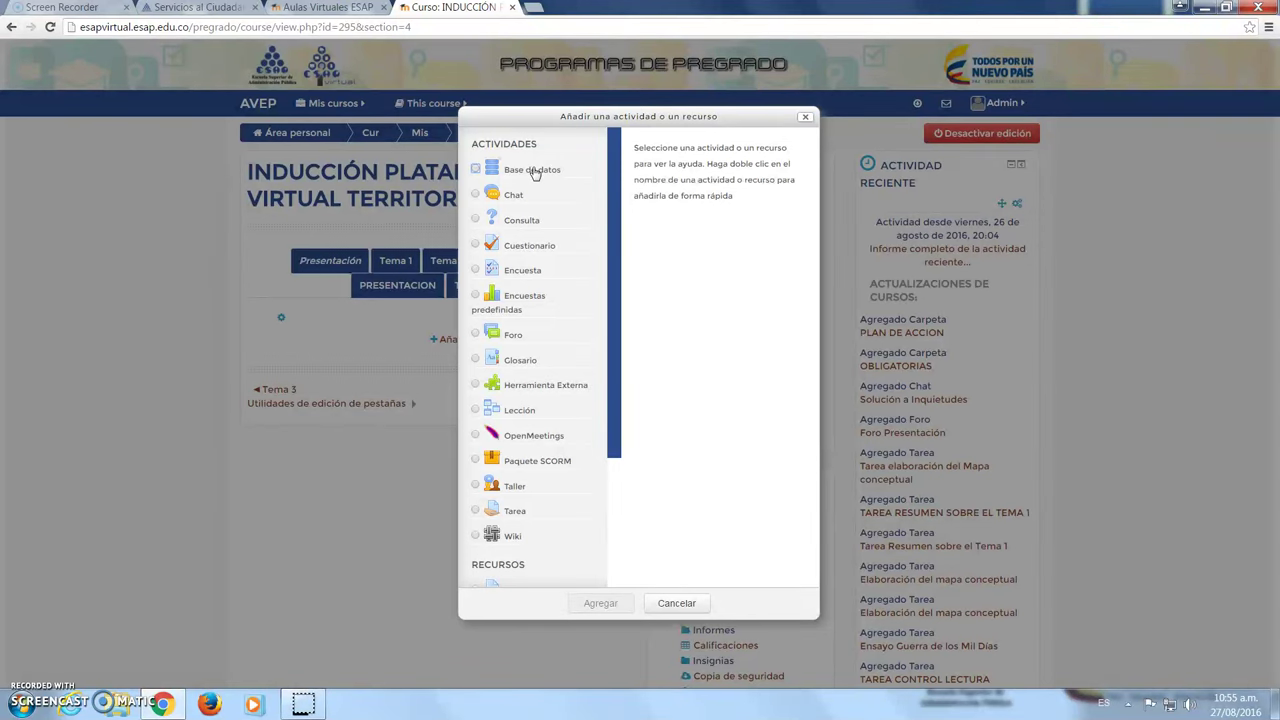
Add a Cuestionario activity to Tema 4 of the course
{"action": "left_click", "coordinate": [551, 306]}
{"action": "left_click", "coordinate": [547, 258]}
{"action": "left_click", "coordinate": [530, 247]}
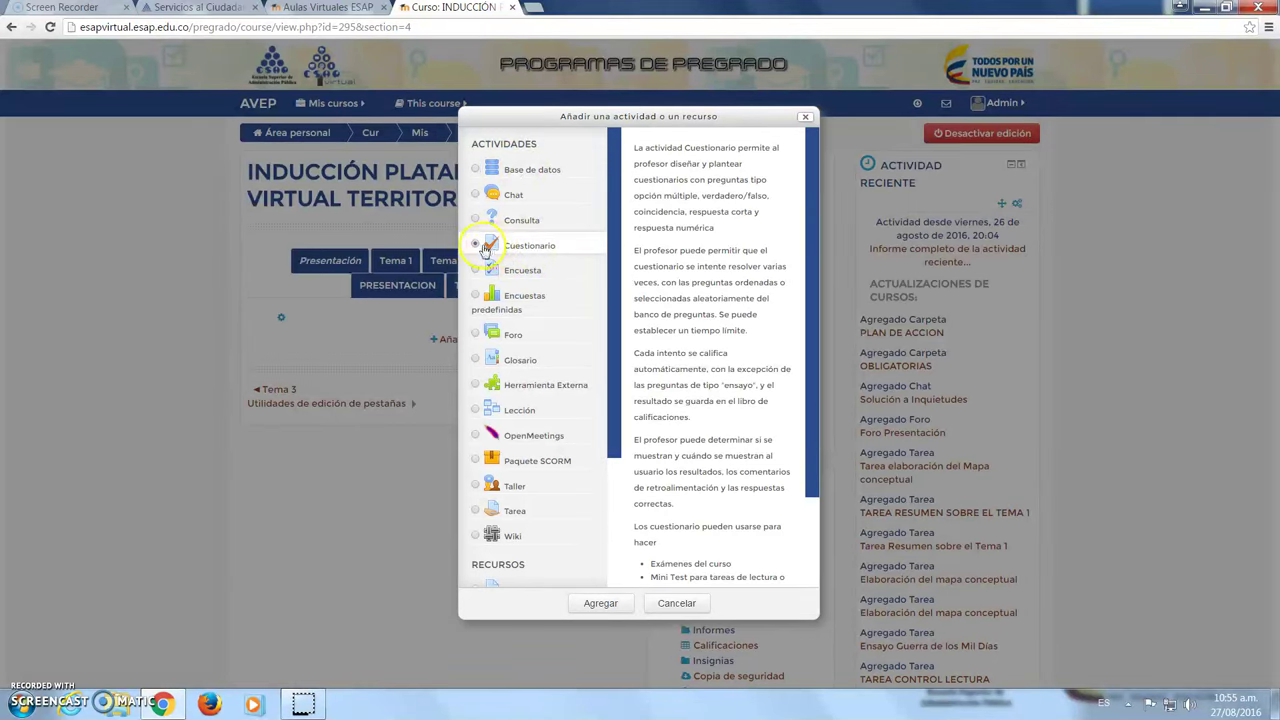
{"action": "left_click", "coordinate": [477, 246]}
{"action": "left_click", "coordinate": [622, 603]}
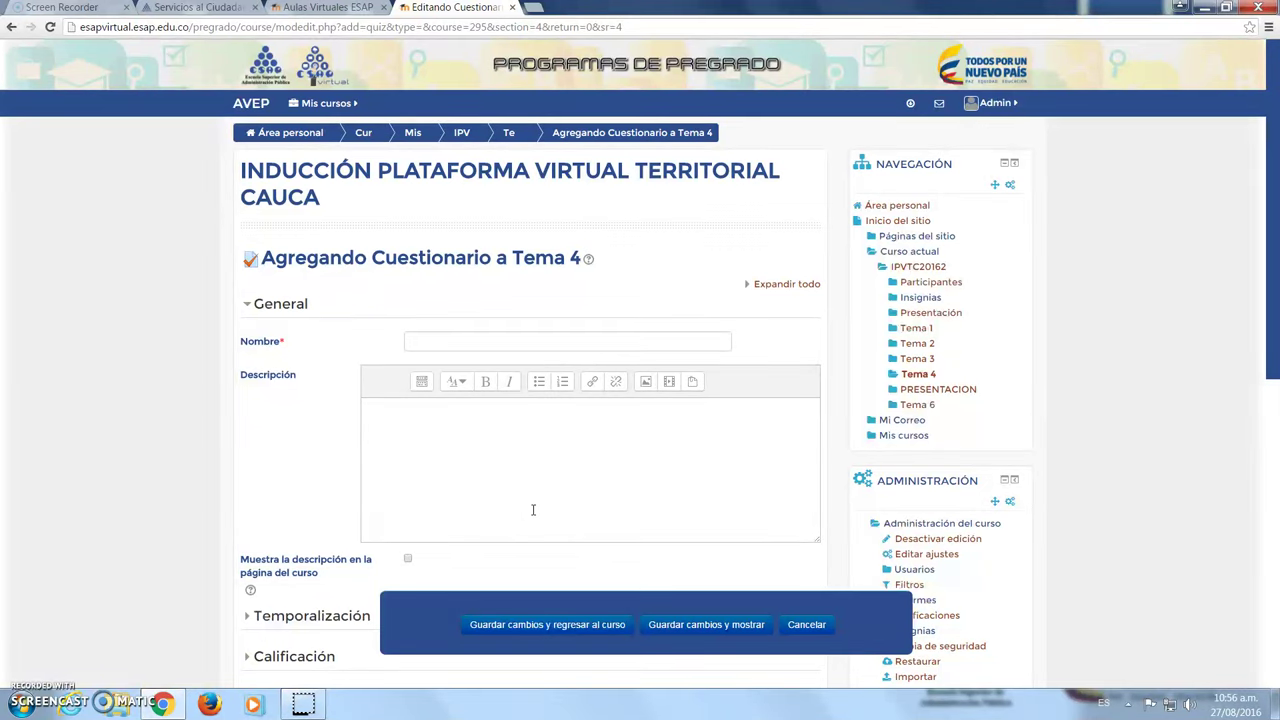
Name the quiz "Primer Parcial" and begin its description with "Esta evaluación tiene un peso del 30%,"
{"action": "left_click", "coordinate": [493, 338]}
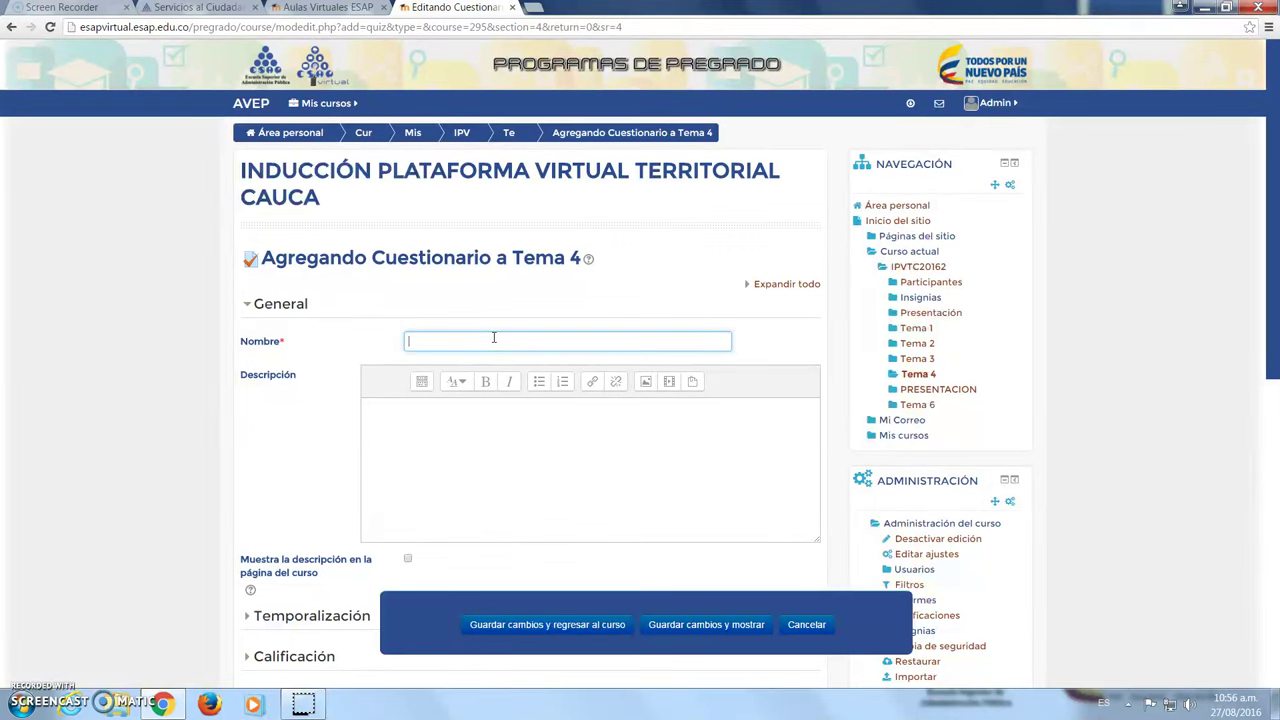
{"action": "type", "text": "Primer Parcial"}
{"action": "left_click", "coordinate": [450, 458]}
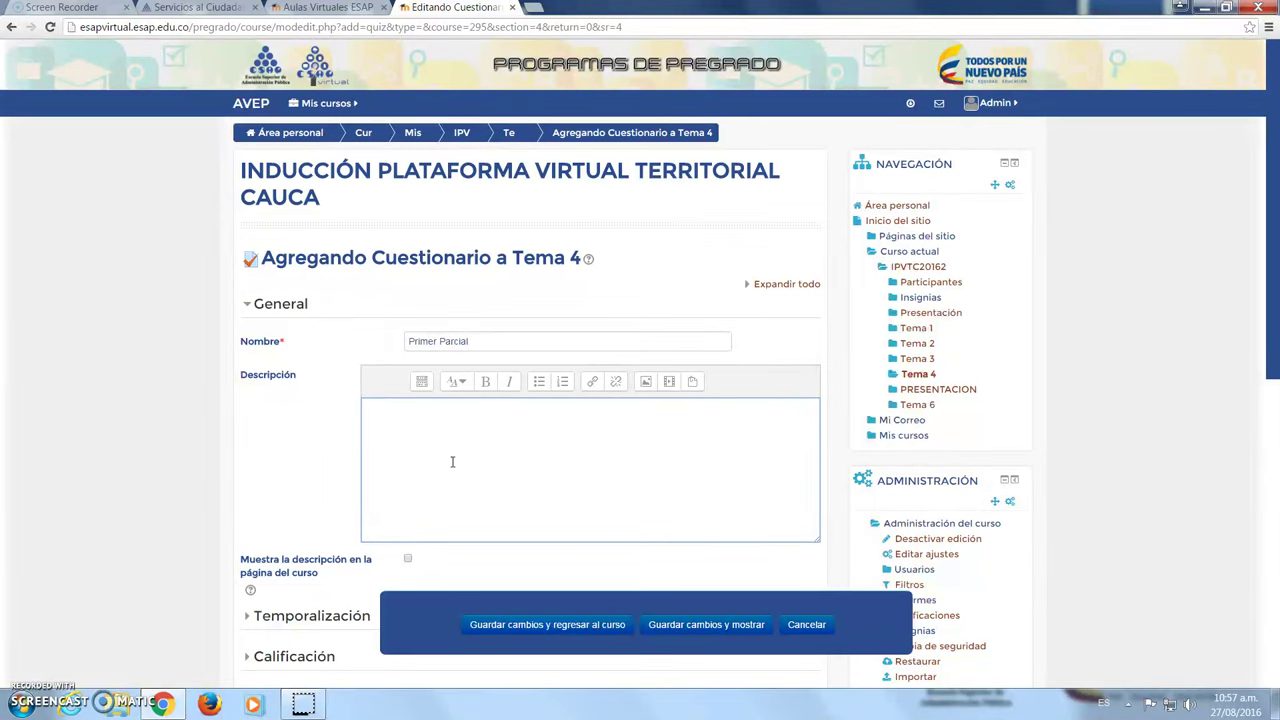
{"action": "type", "text": "Esta evaluación tiende"}
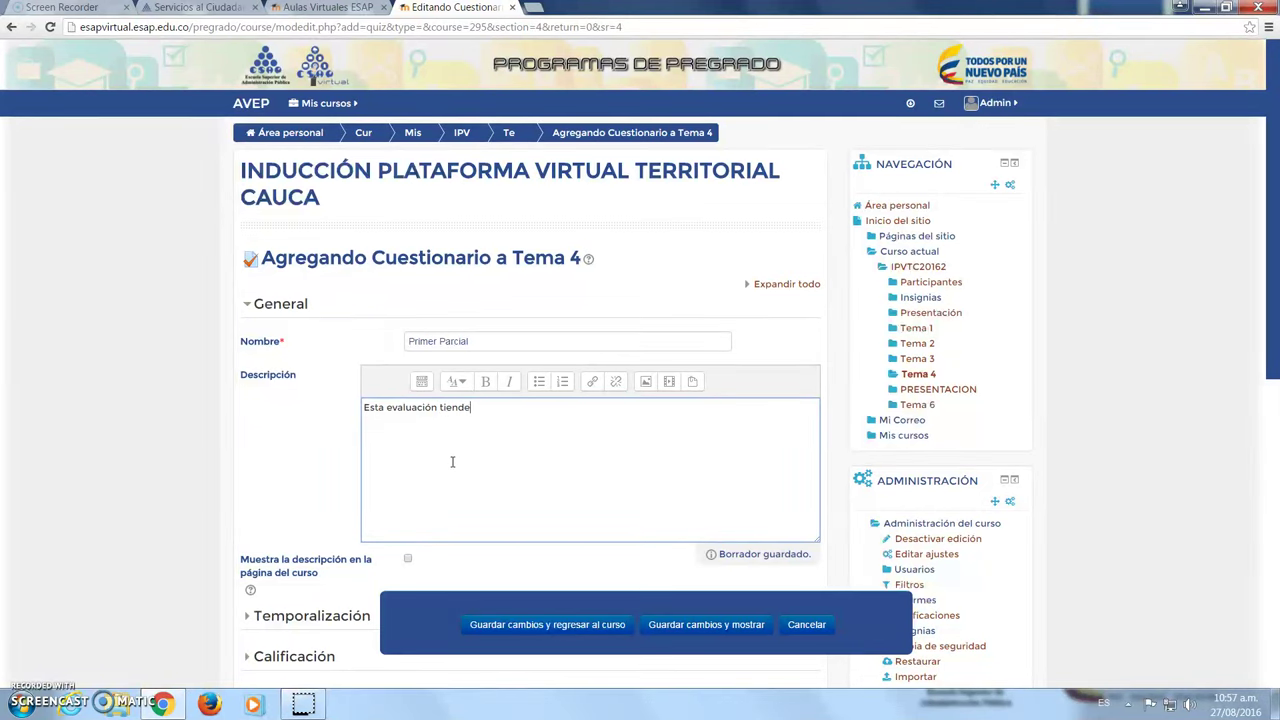
{"action": "key", "text": "BackSpace"}
{"action": "key", "text": "BackSpace"}
{"action": "type", "text": "e un "}
{"action": "type", "text": "prim"}
{"action": "key", "text": "BackSpace"}
{"action": "key", "text": "BackSpace"}
{"action": "key", "text": "BackSpace"}
{"action": "type", "text": "eso del 30%, "}
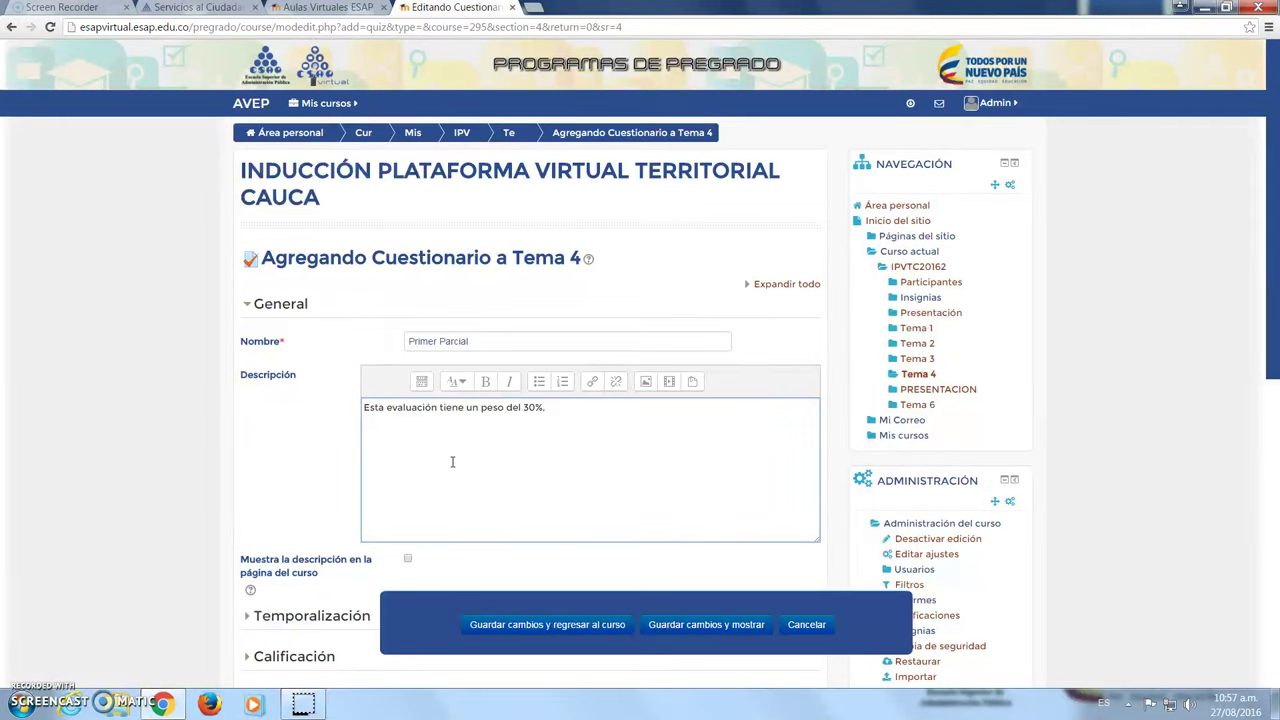
Continue the description with "tendrá 30 minutos para su realización,"
{"action": "type", "text": "tendra"}
{"action": "key", "text": "BackSpace"}
{"action": "type", "text": "á 30 minutos para su realización, "}
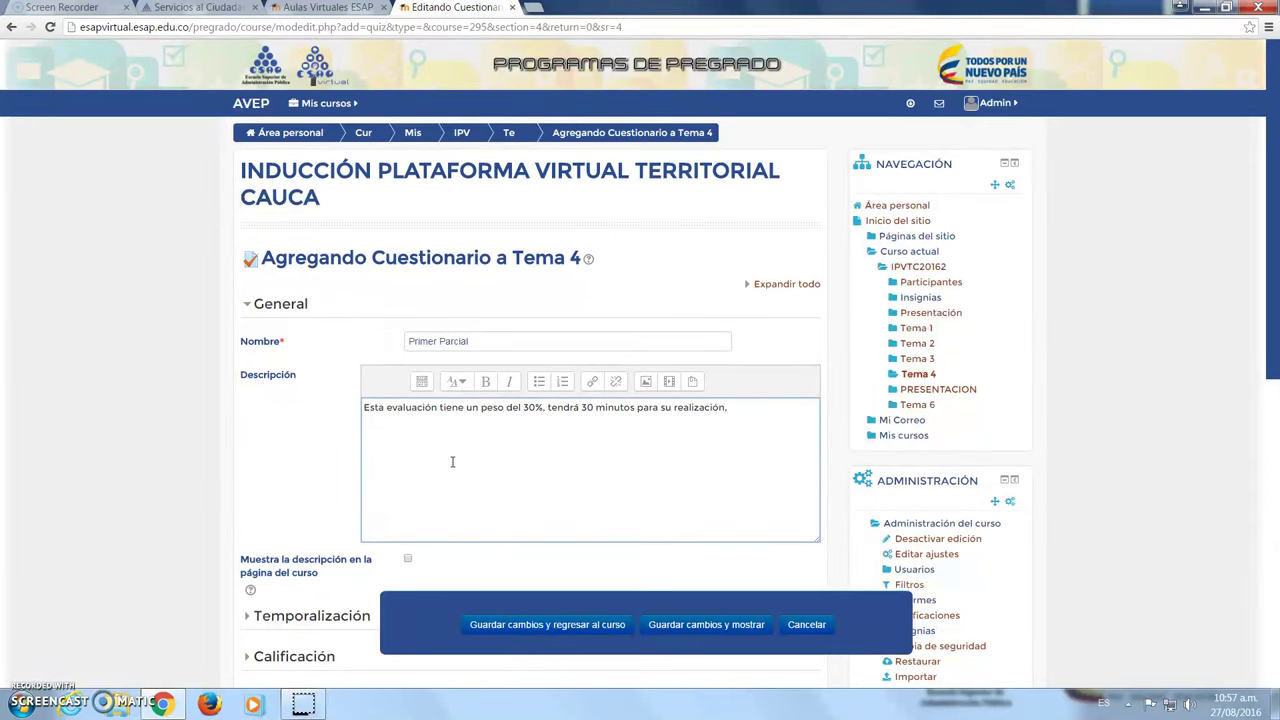
Complete the introductory sentence with "es importante que tenga en cuentas los siguientes aspectos:" and begin a new line below it
{"action": "type", "text": "es importante que tenga en "}
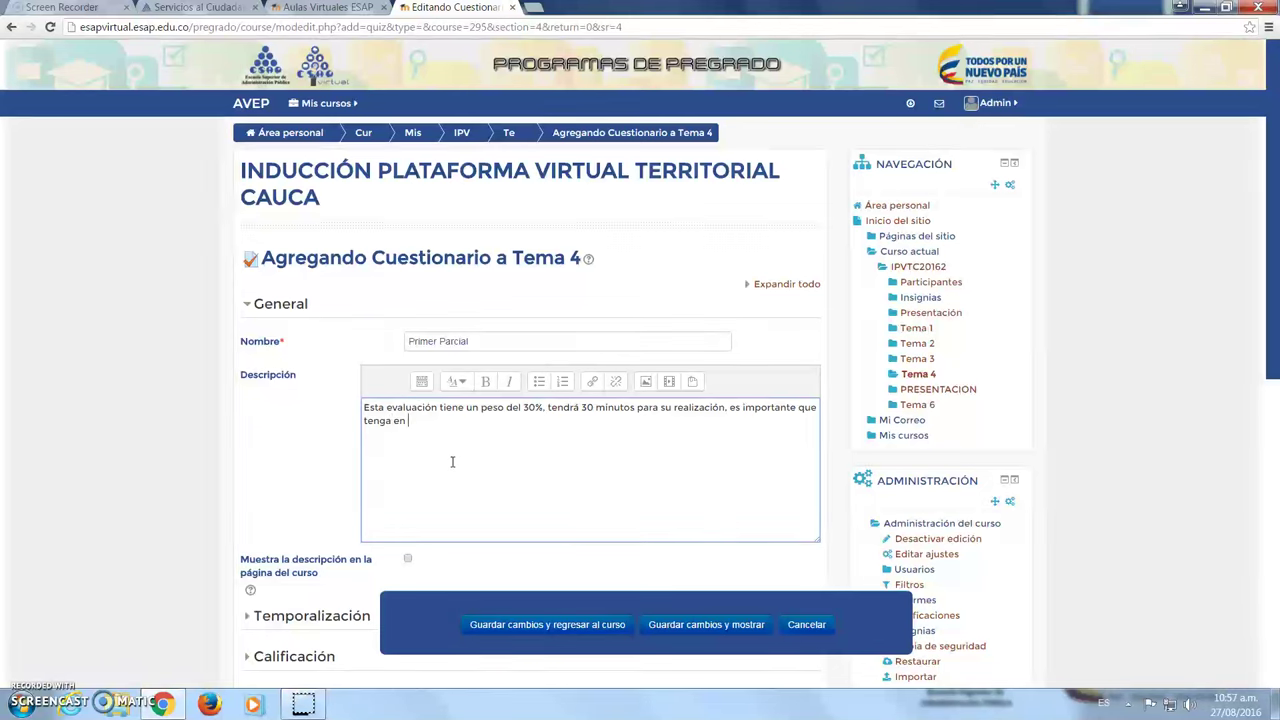
{"action": "type", "text": "cuentas los "}
{"action": "type", "text": "siguin"}
{"action": "type", "text": "etes"}
{"action": "key", "text": "Left"}
{"action": "key", "text": "Left"}
{"action": "key", "text": "Left"}
{"action": "key", "text": "Left"}
{"action": "key", "text": "BackSpace"}
{"action": "key", "text": "Right"}
{"action": "type", "text": "n"}
{"action": "key", "text": "End"}
{"action": "type", "text": "aspetos"}
{"action": "key", "text": "BackSpace"}
{"action": "key", "text": "BackSpace"}
{"action": "key", "text": "BackSpace"}
{"action": "type", "text": "ctos:"}
{"action": "key", "text": "Return"}
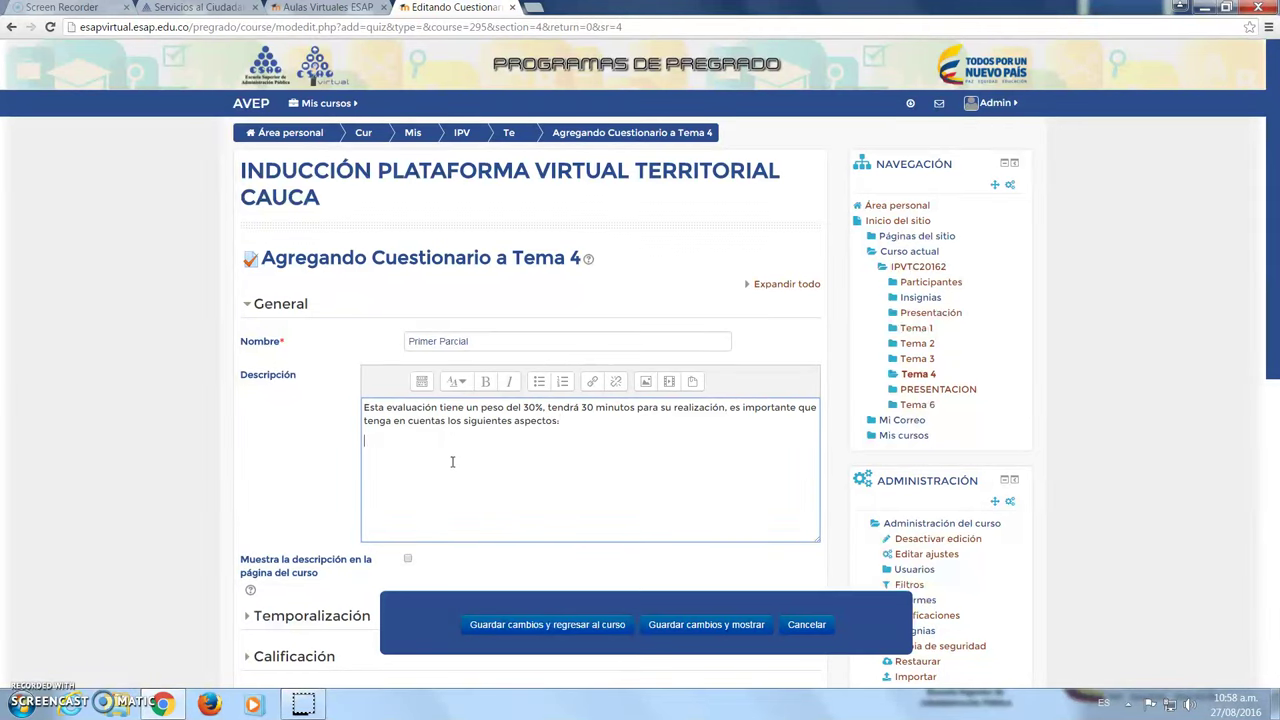
Add the bullets "Se debe realizar de forma individual" and "No se permite la ayuda de Internet, ni de apuntes de clase" to the description
{"action": "left_click", "coordinate": [539, 383]}
{"action": "type", "text": "Se d"}
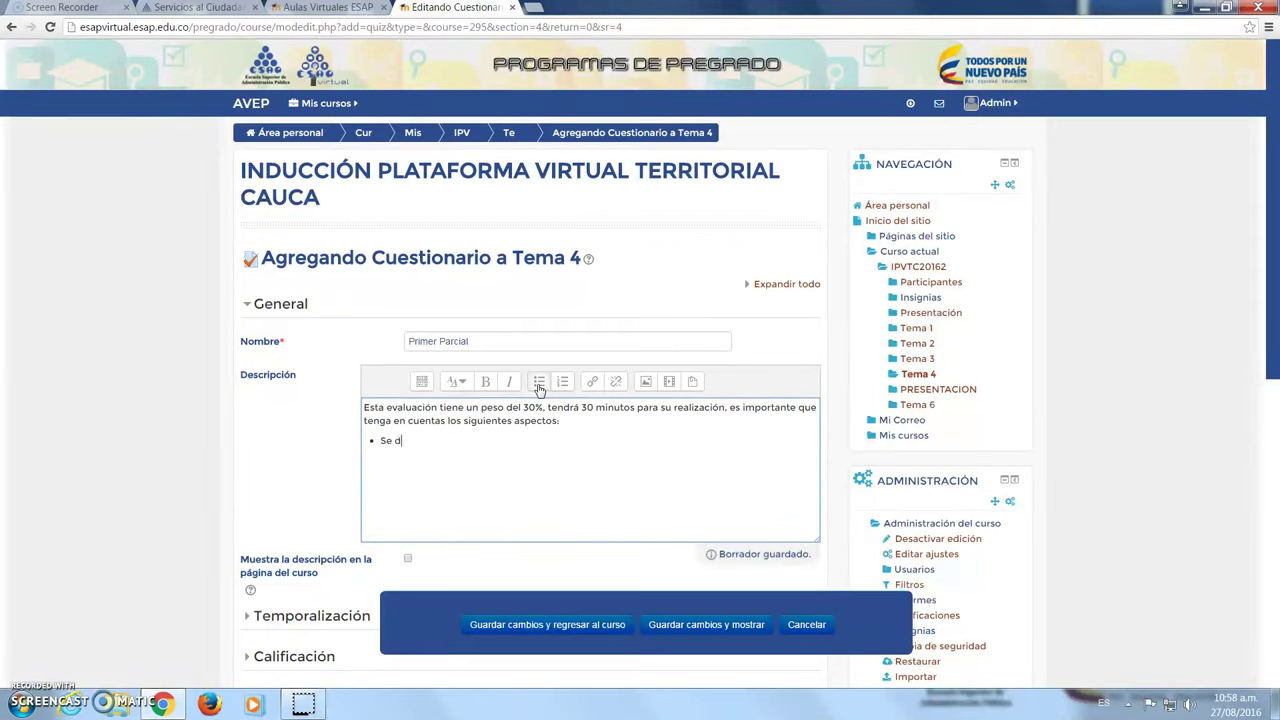
{"action": "type", "text": "ebe realizar de forma individual "}
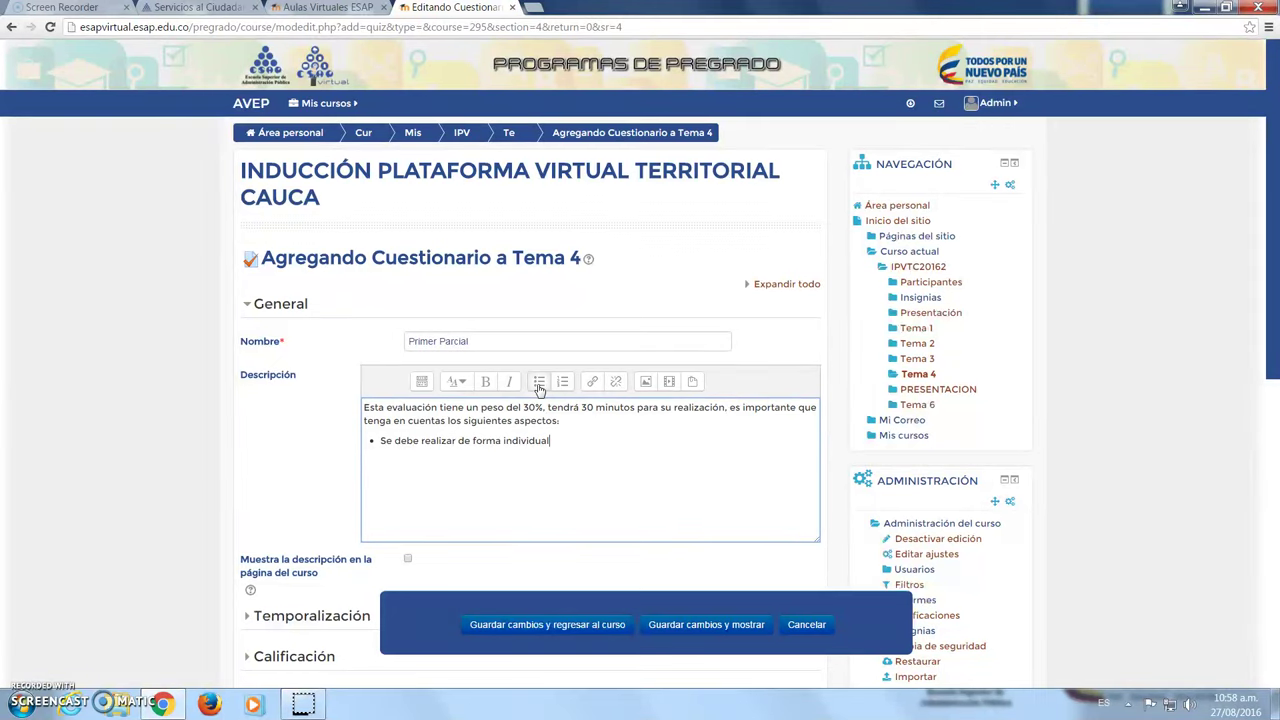
{"action": "type", "text": "No se permite la ayuda de google"}
{"action": "key", "text": "Return"}
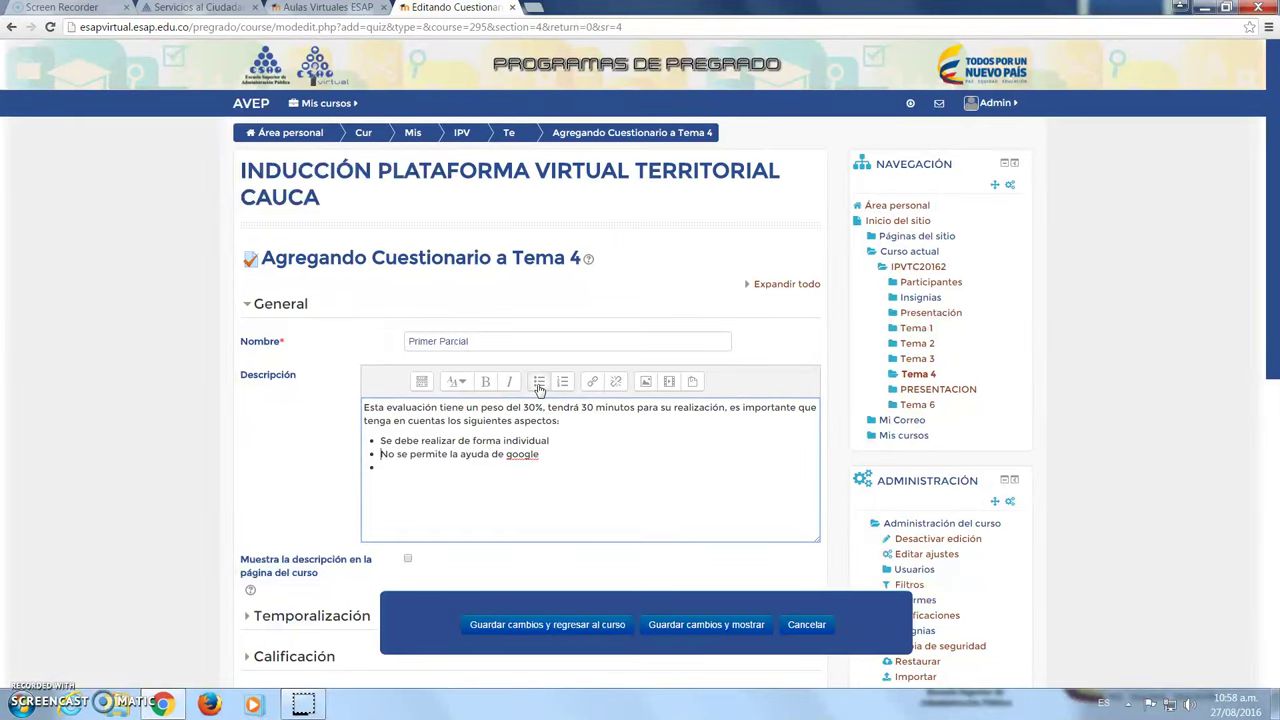
{"action": "key", "text": "BackSpace"}
{"action": "key", "text": "BackSpace"}
{"action": "key", "text": "BackSpace"}
{"action": "key", "text": "BackSpace"}
{"action": "key", "text": "BackSpace"}
{"action": "key", "text": "BackSpace"}
{"action": "type", "text": "Internet, ni de apuntes de clase"}
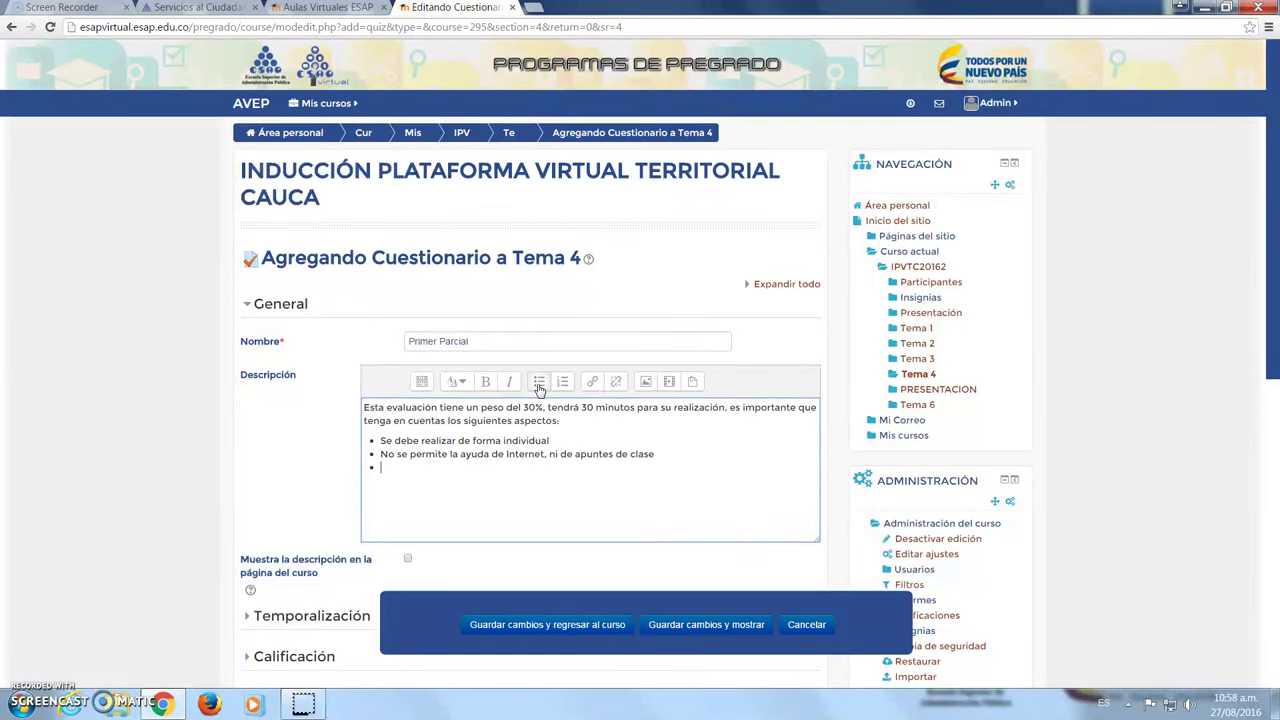
Add a third bullet "etc......" and end the list with a separate closing line "Éxitos..." in the description
{"action": "type", "text": "ect..."}
{"action": "type", "text": ".."}
{"action": "key", "text": "Left"}
{"action": "key", "text": "Left"}
{"action": "key", "text": "Left"}
{"action": "key", "text": "Left"}
{"action": "key", "text": "Left"}
{"action": "key", "text": "Left"}
{"action": "key", "text": "Left"}
{"action": "key", "text": "BackSpace"}
{"action": "type", "text": "tc"}
{"action": "key", "text": "End"}
{"action": "key", "text": "Return"}
{"action": "key", "text": "Return"}
{"action": "type", "text": "tos"}
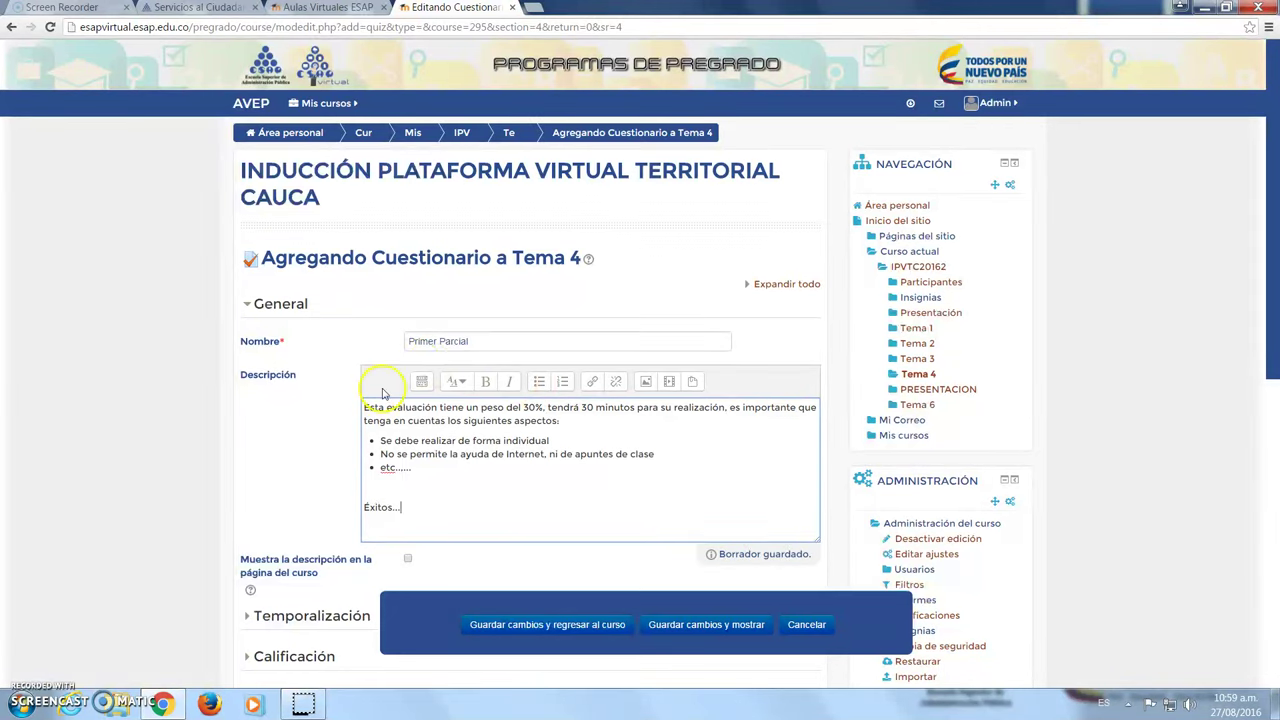
Right-align the closing line "Éxitos..." and make it bold
{"action": "left_click", "coordinate": [421, 381]}
{"action": "left_click", "coordinate": [524, 407]}
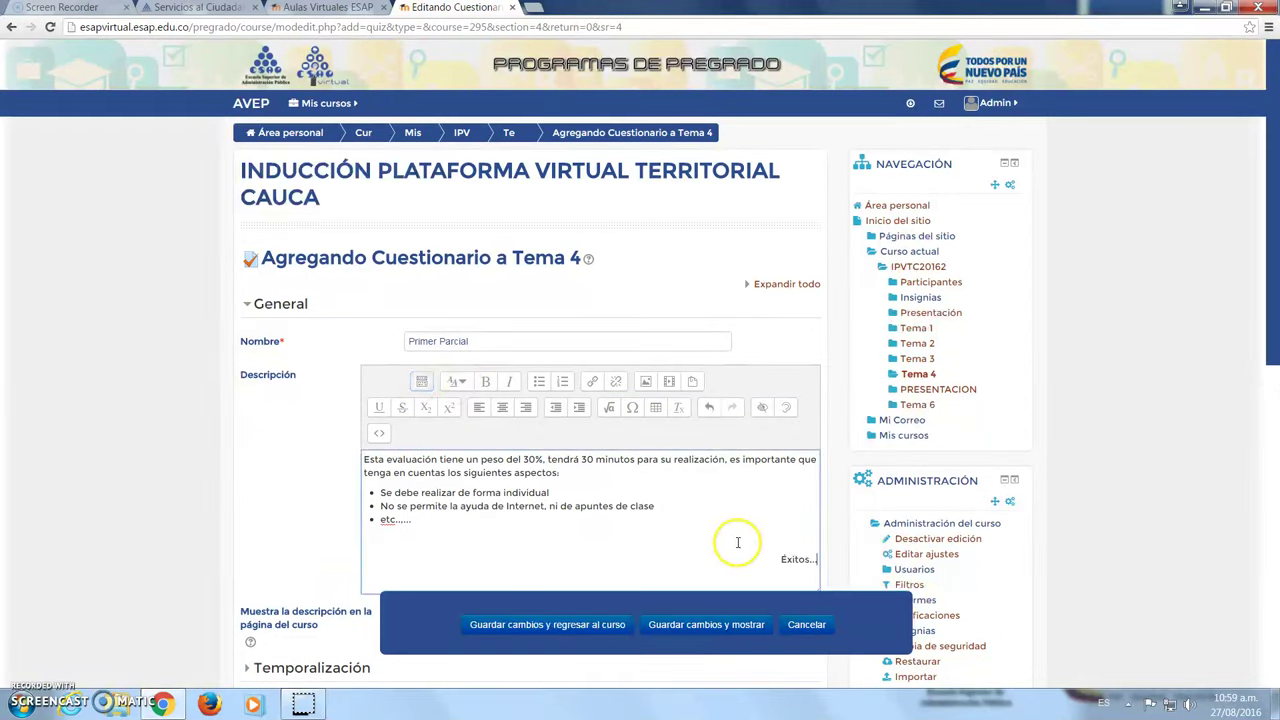
{"action": "triple_click", "coordinate": [797, 559]}
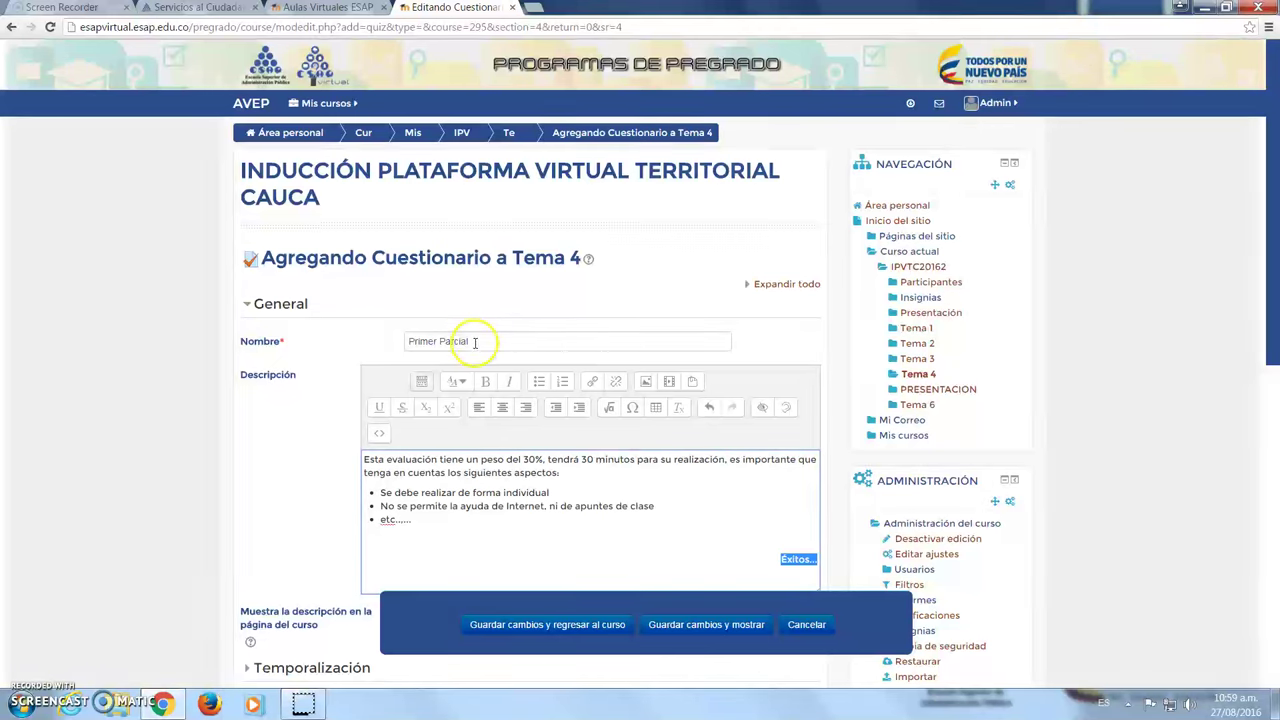
{"action": "left_click", "coordinate": [485, 381]}
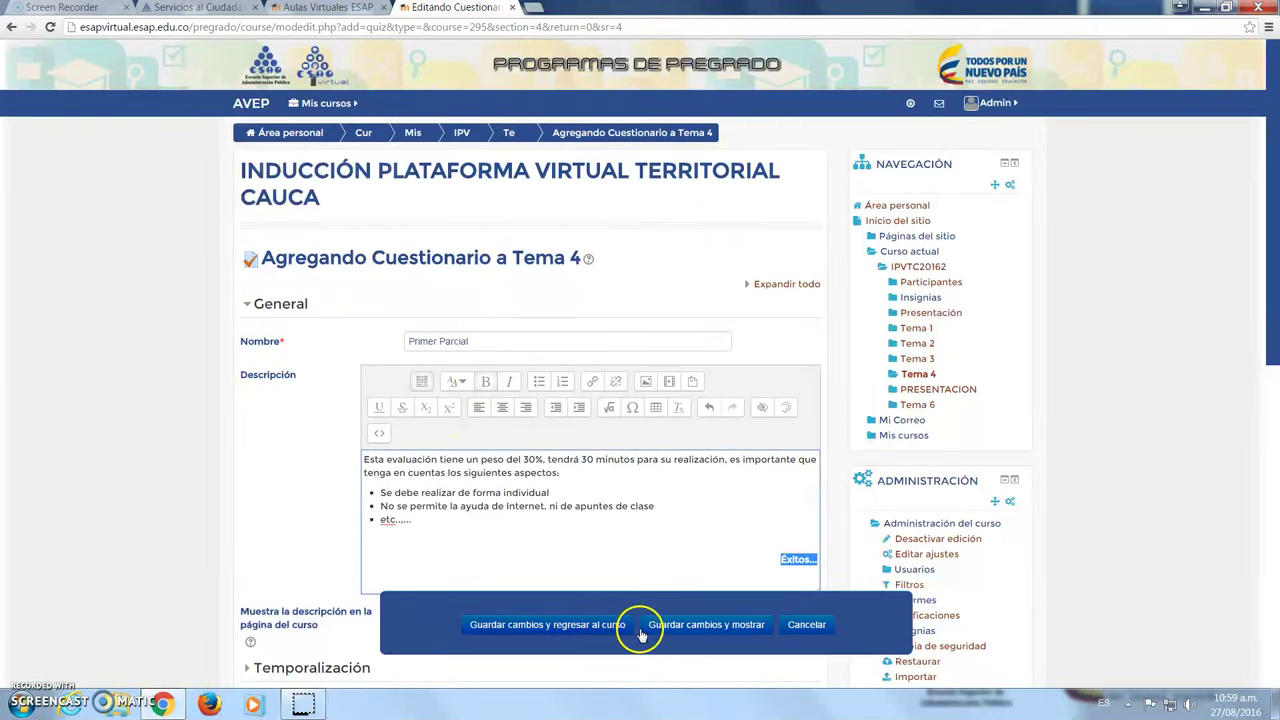
{"action": "left_click", "coordinate": [278, 467]}
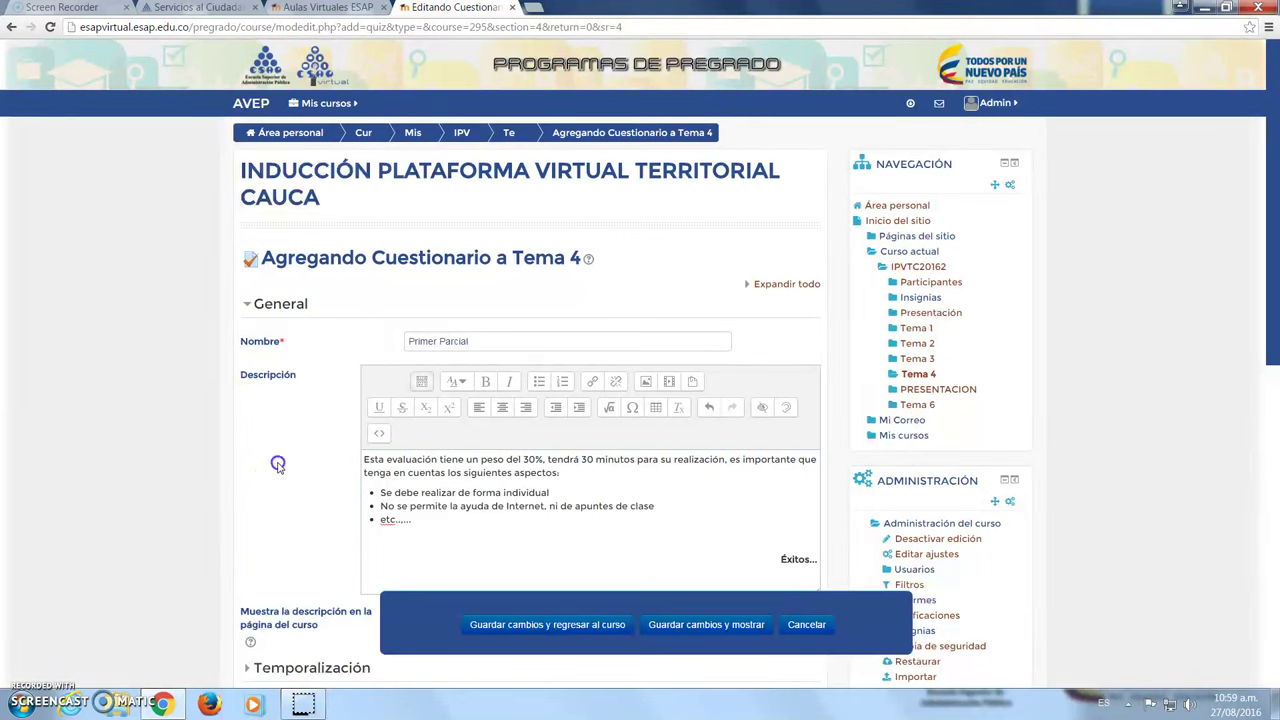
Enable the quiz closing date in the Temporalización settings and set it to 27 agosto 2016 at 16:00
{"action": "scroll", "coordinate": [292, 459], "scroll_direction": "down", "scroll_amount": 3}
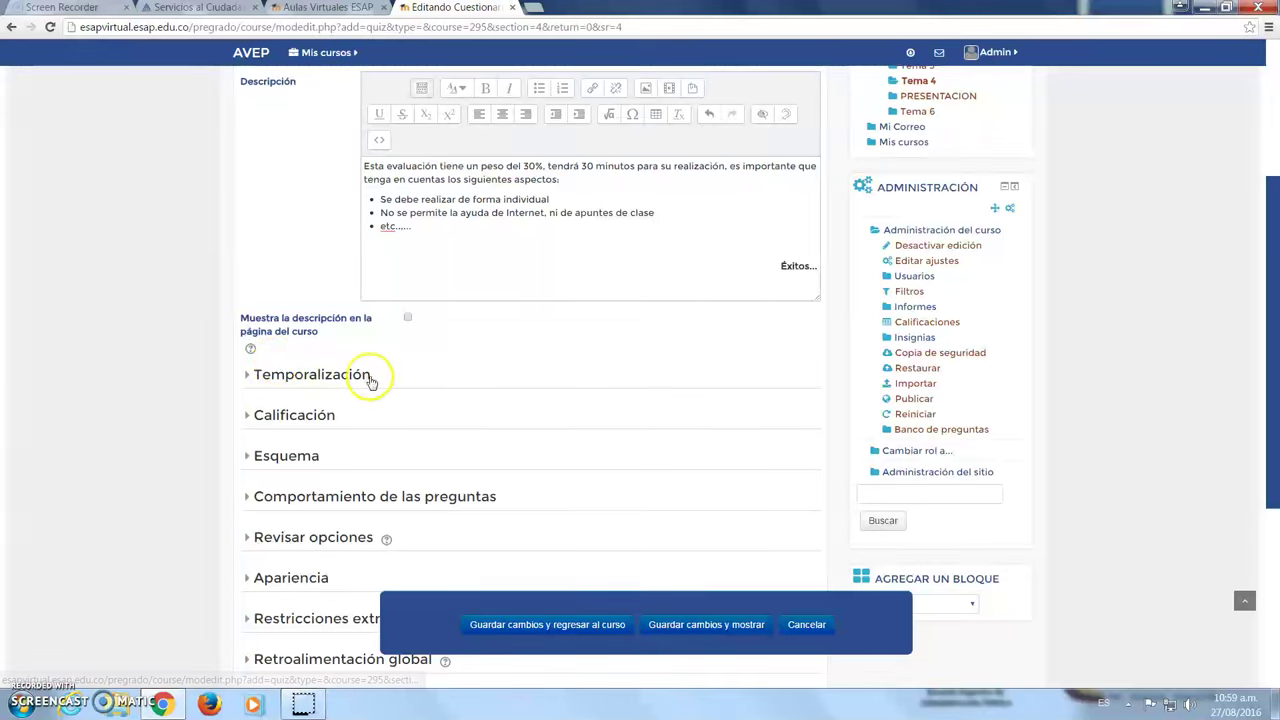
{"action": "left_click", "coordinate": [245, 378]}
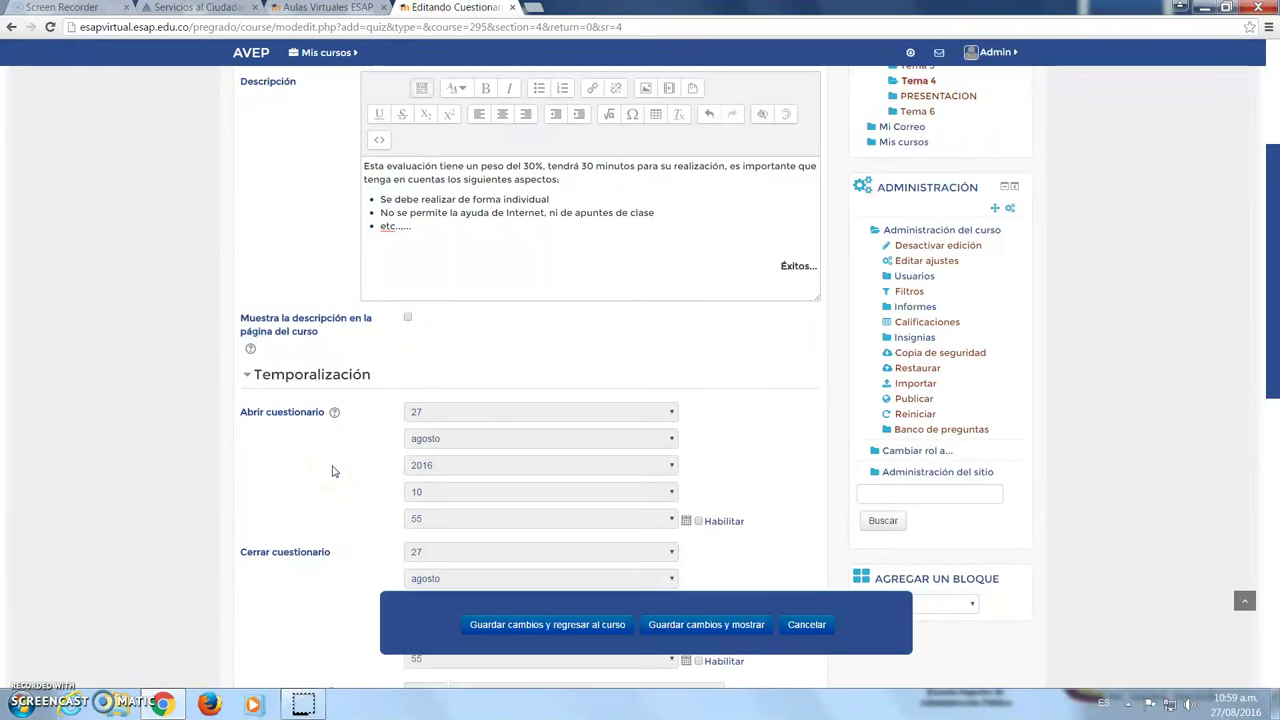
{"action": "scroll", "coordinate": [374, 383], "scroll_direction": "down", "scroll_amount": 3}
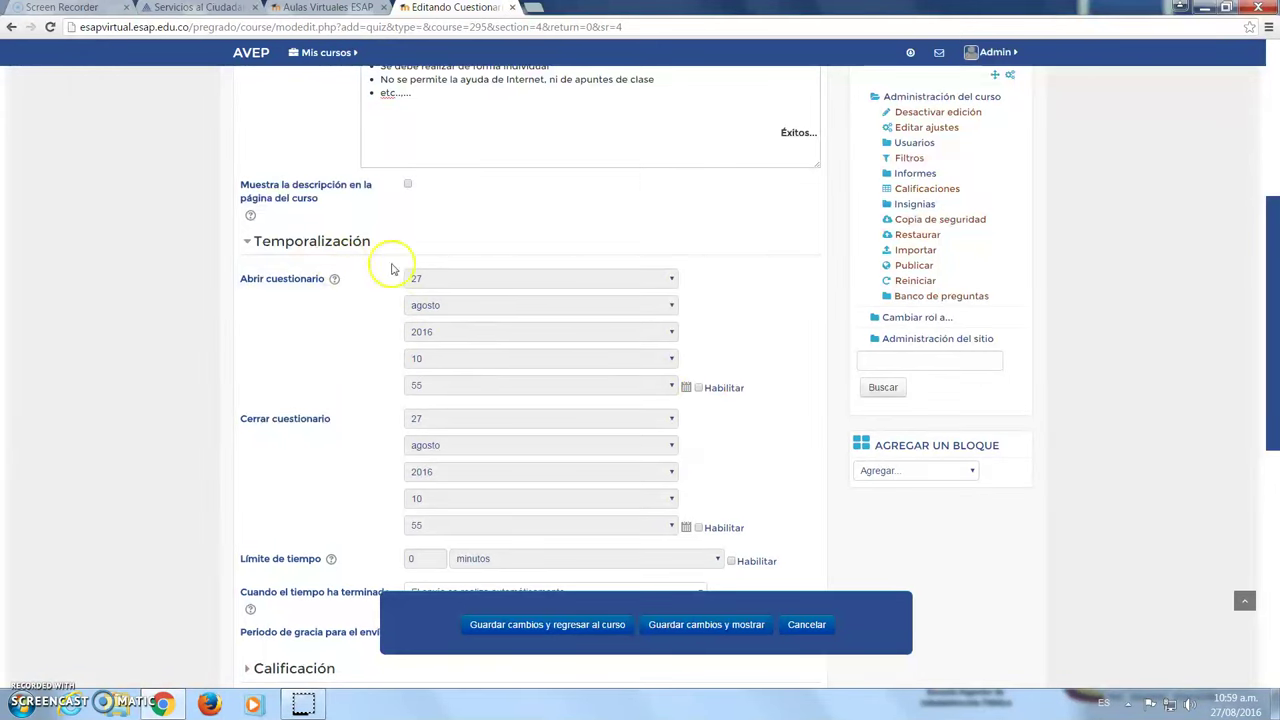
{"action": "scroll", "coordinate": [373, 399], "scroll_direction": "down", "scroll_amount": 1}
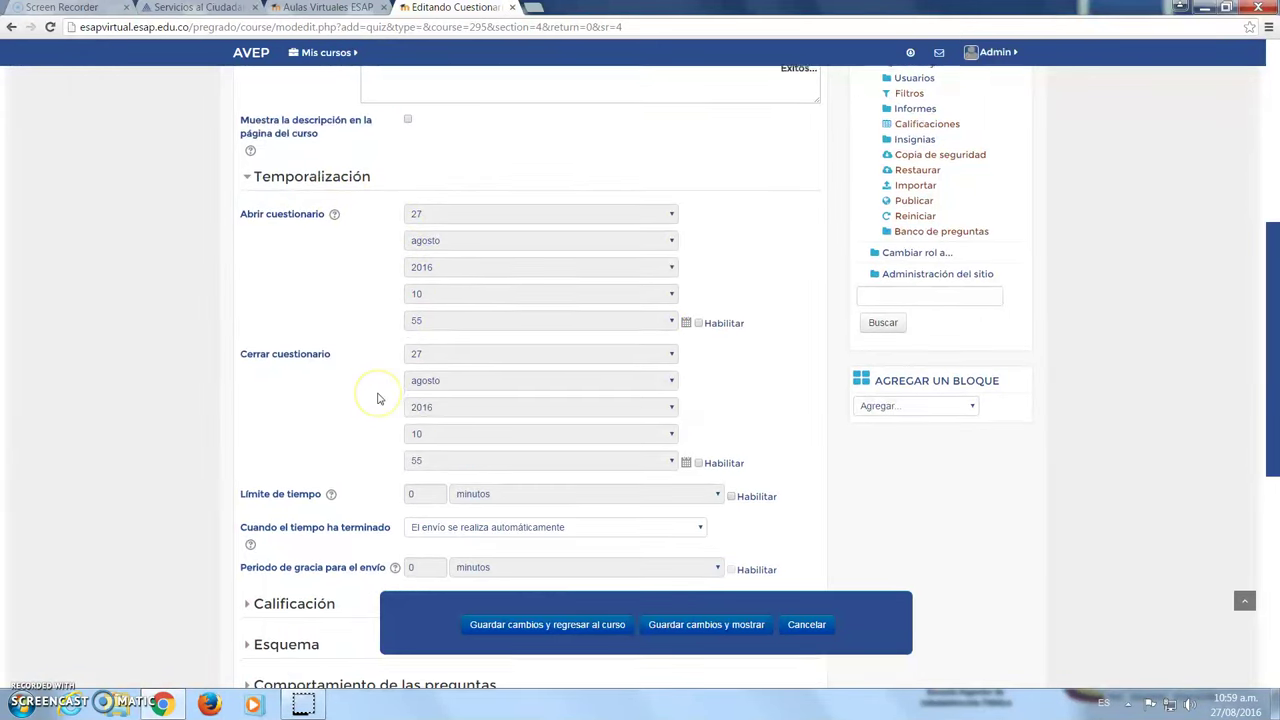
{"action": "scroll", "coordinate": [377, 400], "scroll_direction": "up", "scroll_amount": 1}
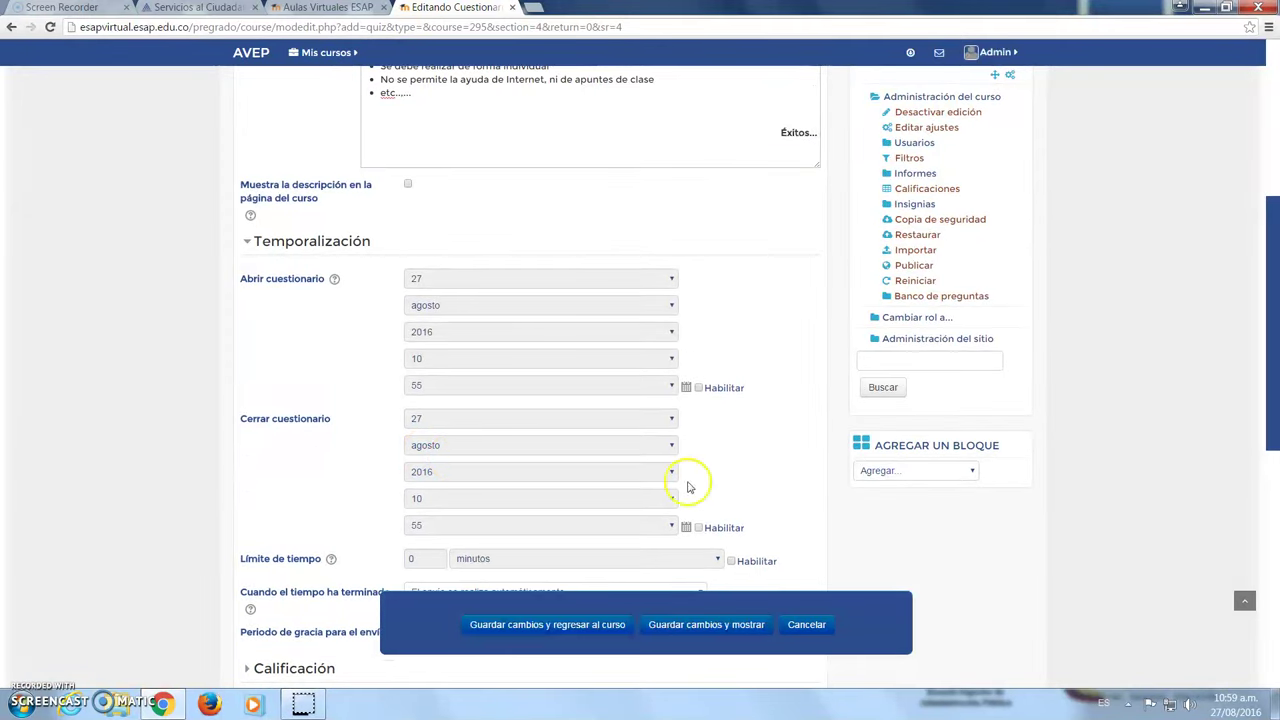
{"action": "left_click", "coordinate": [698, 528]}
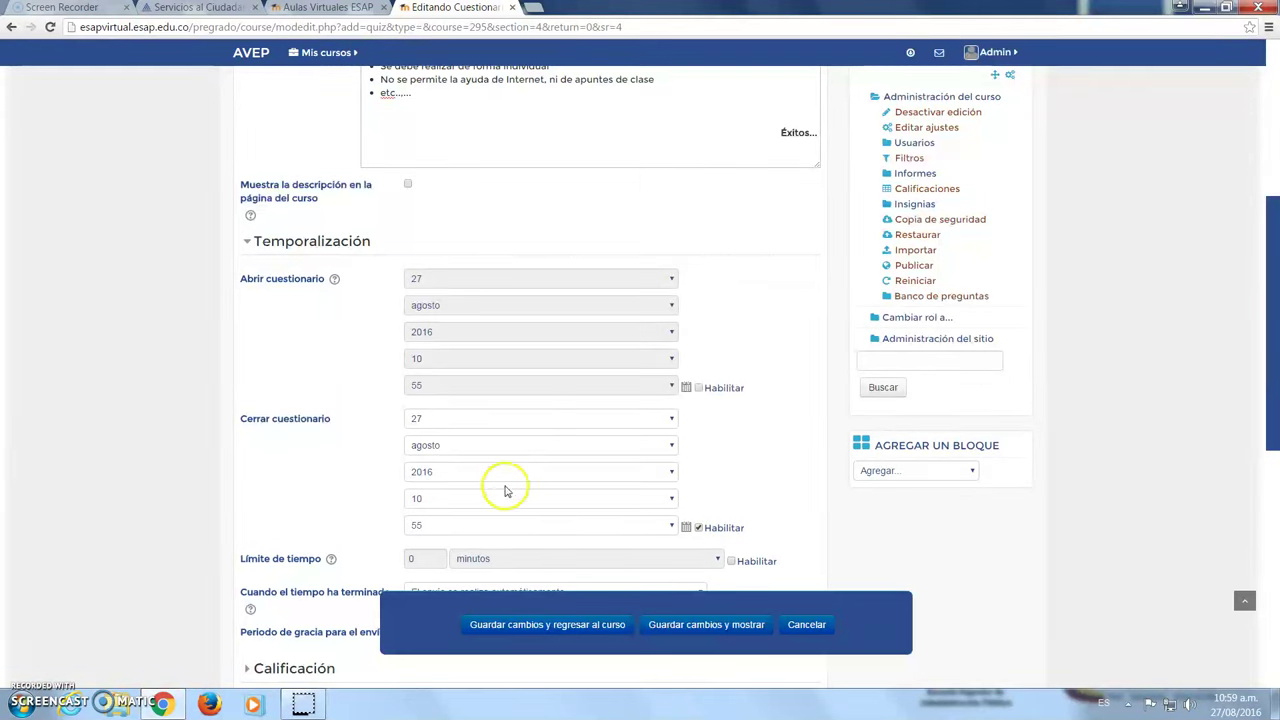
{"action": "left_click", "coordinate": [423, 420]}
{"action": "scroll", "coordinate": [470, 615], "scroll_direction": "down", "scroll_amount": 2}
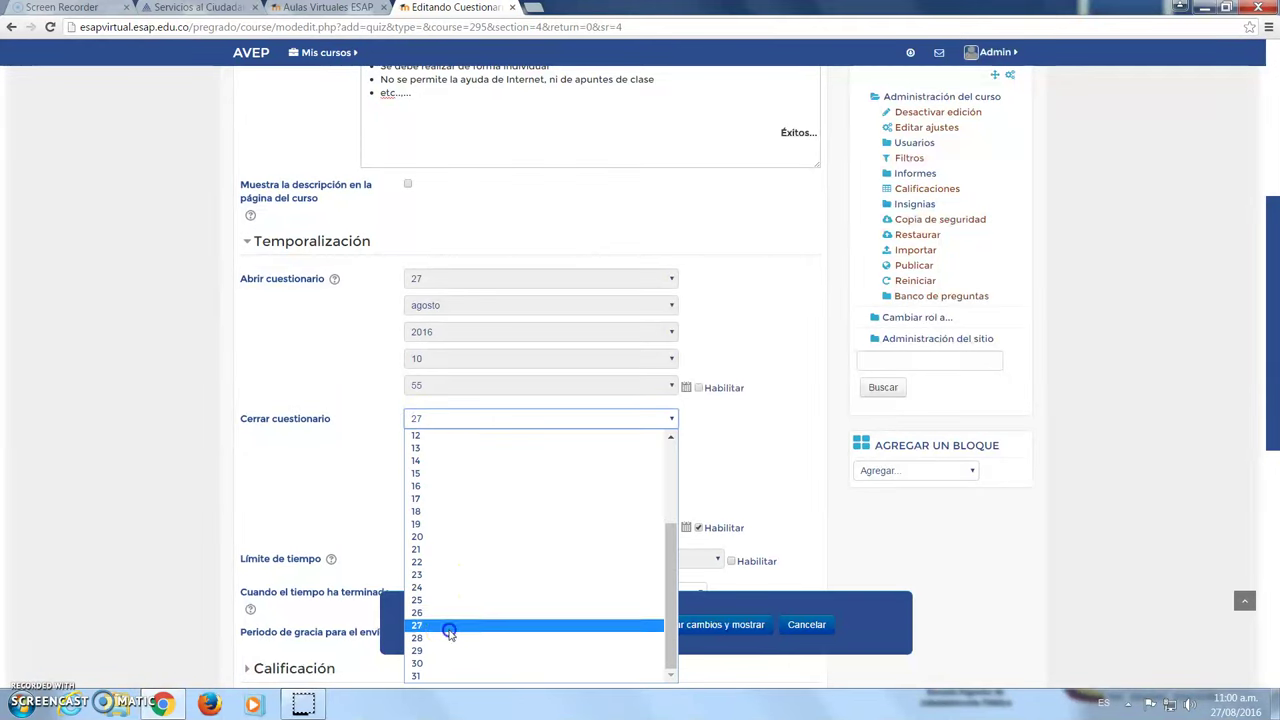
{"action": "left_click", "coordinate": [450, 627]}
{"action": "left_click", "coordinate": [454, 500]}
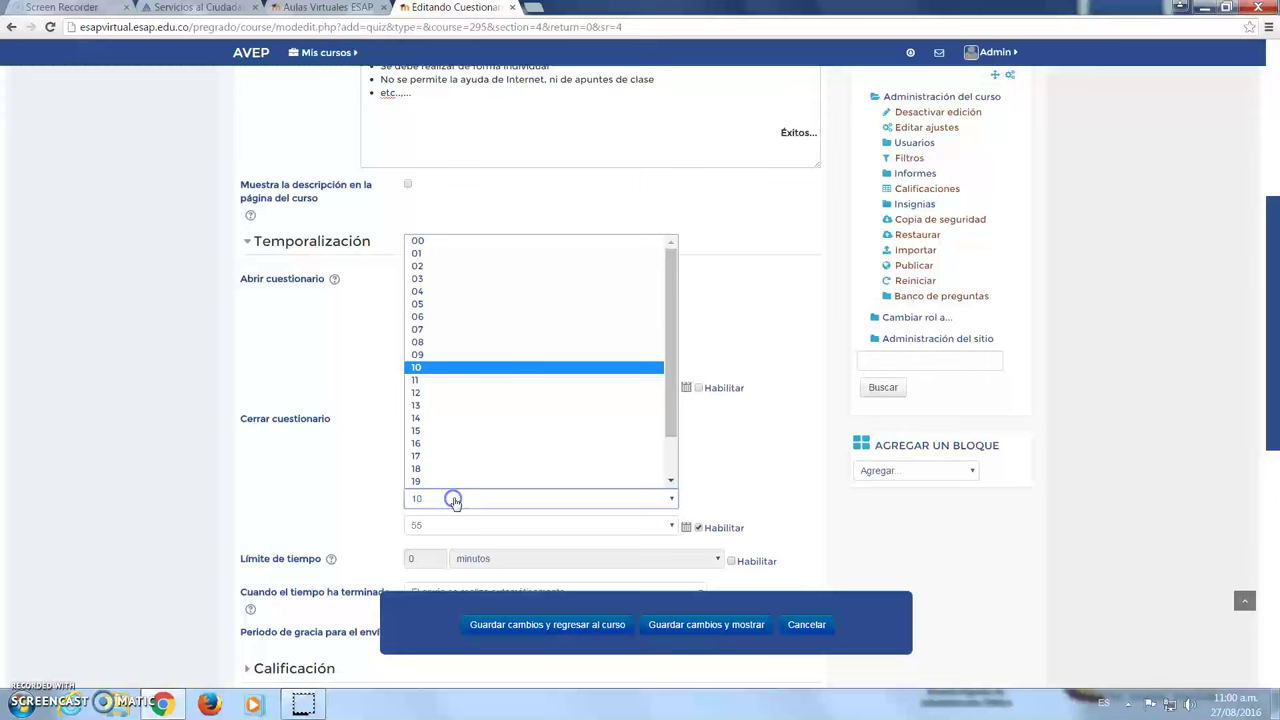
{"action": "left_click", "coordinate": [445, 443]}
{"action": "left_click", "coordinate": [447, 524]}
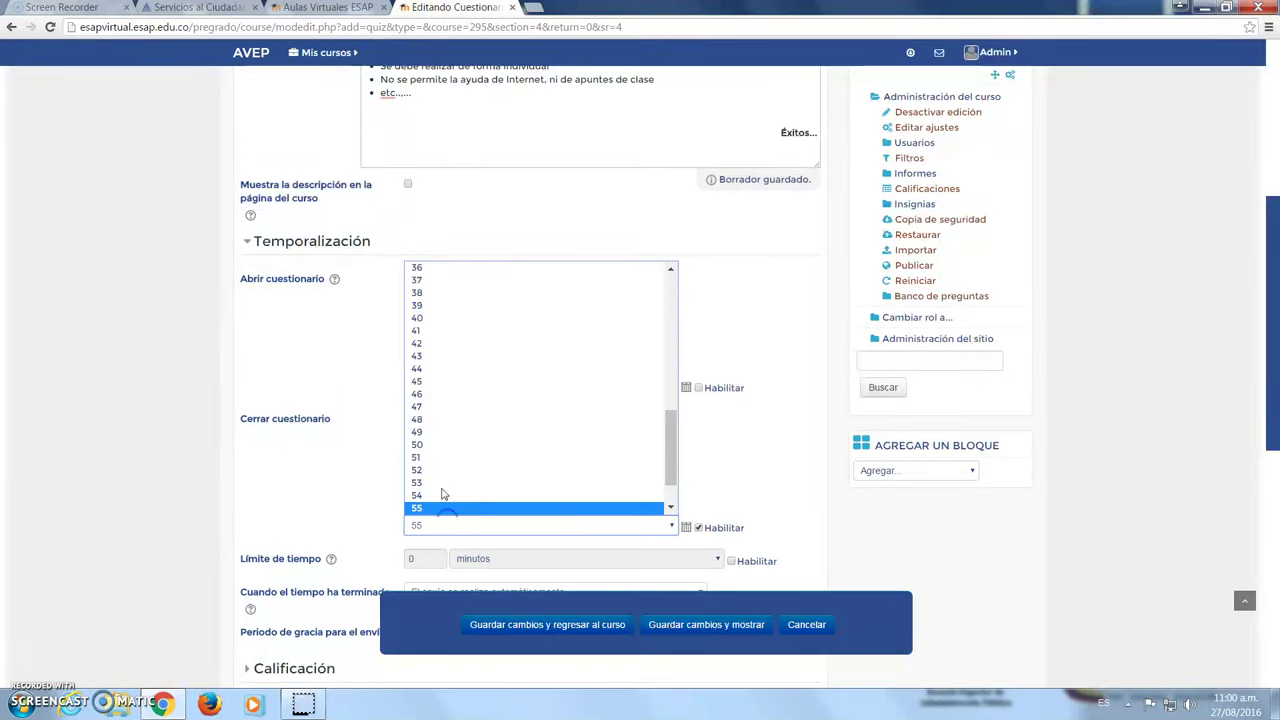
{"action": "scroll", "coordinate": [452, 440], "scroll_direction": "up", "scroll_amount": 10}
{"action": "left_click", "coordinate": [460, 271]}
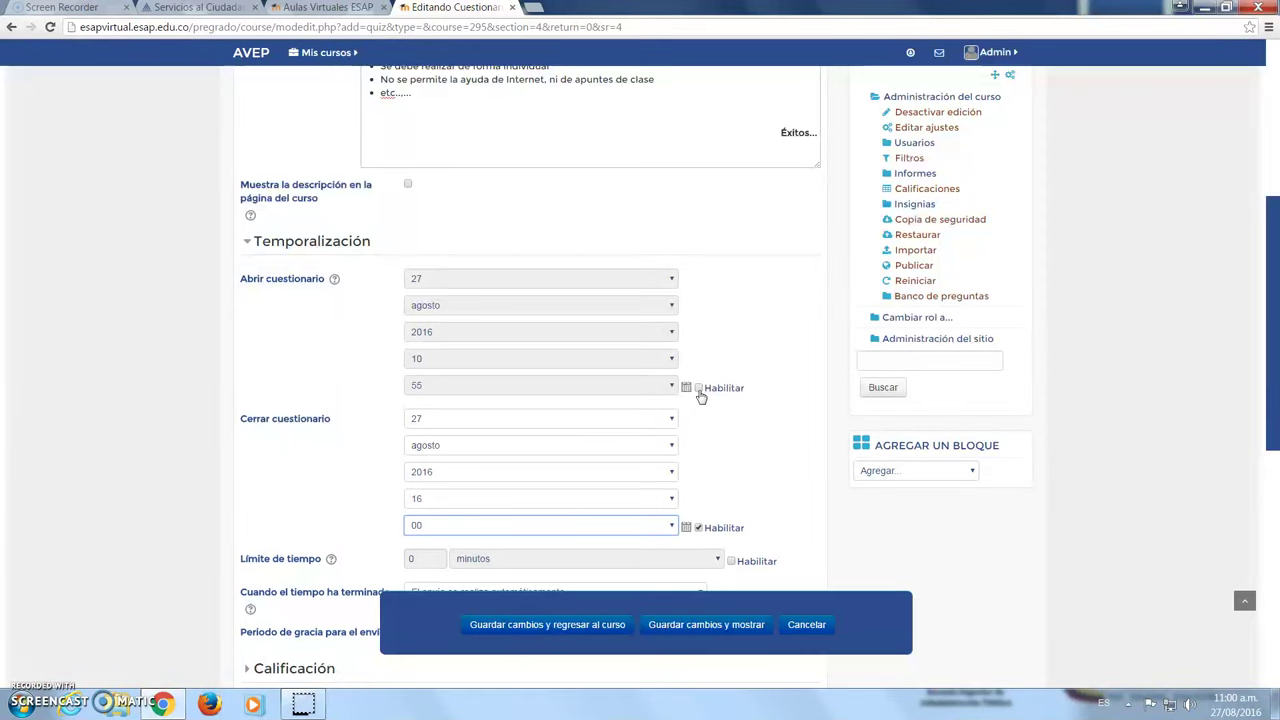
{"action": "left_click", "coordinate": [116, 325]}
Enable the quiz time limit and set it to 30 minutes
{"action": "scroll", "coordinate": [353, 398], "scroll_direction": "down", "scroll_amount": 1}
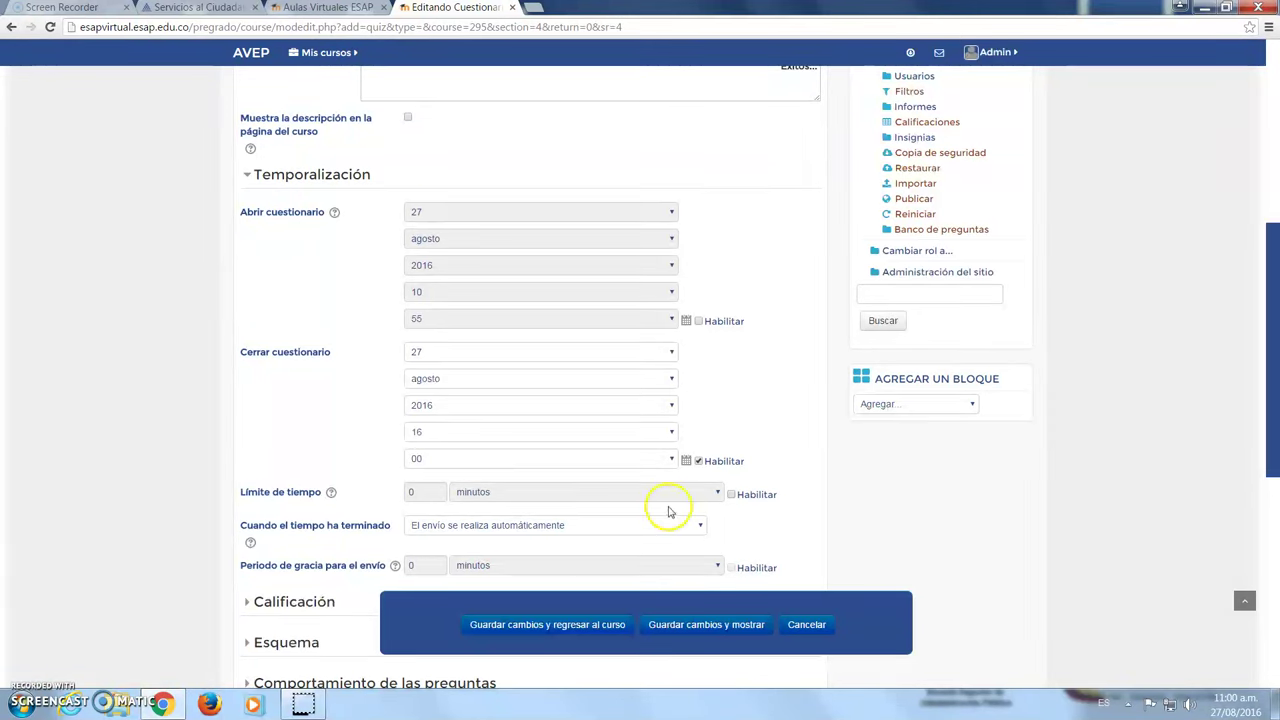
{"action": "left_click", "coordinate": [733, 498]}
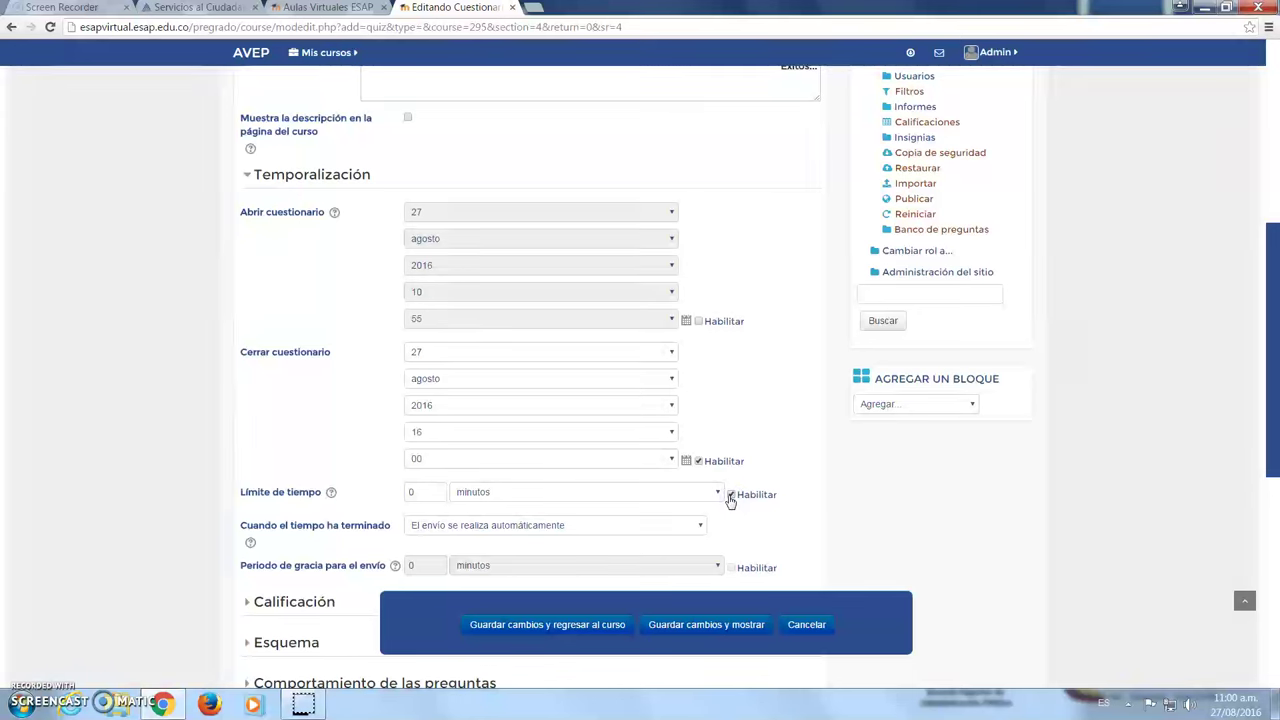
{"action": "double_click", "coordinate": [426, 493]}
{"action": "type", "text": "30"}
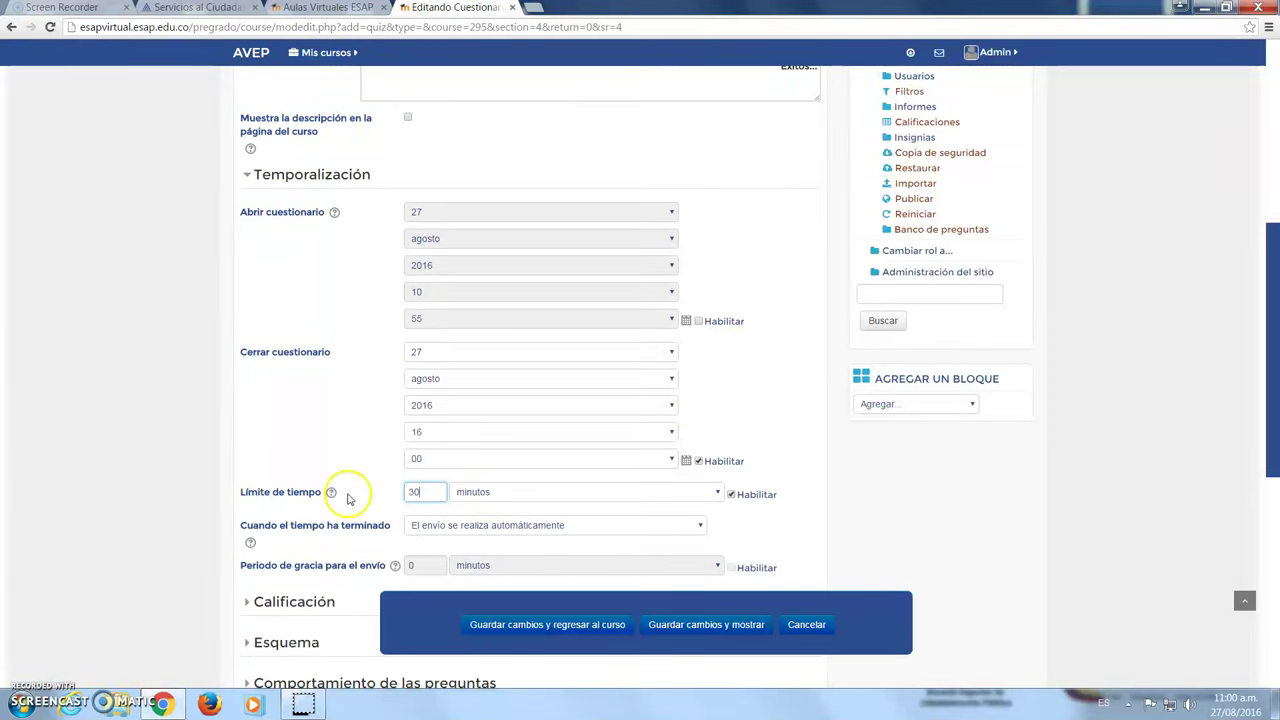
Expand the Calificación section of the quiz settings
{"action": "scroll", "coordinate": [177, 451], "scroll_direction": "down", "scroll_amount": 1}
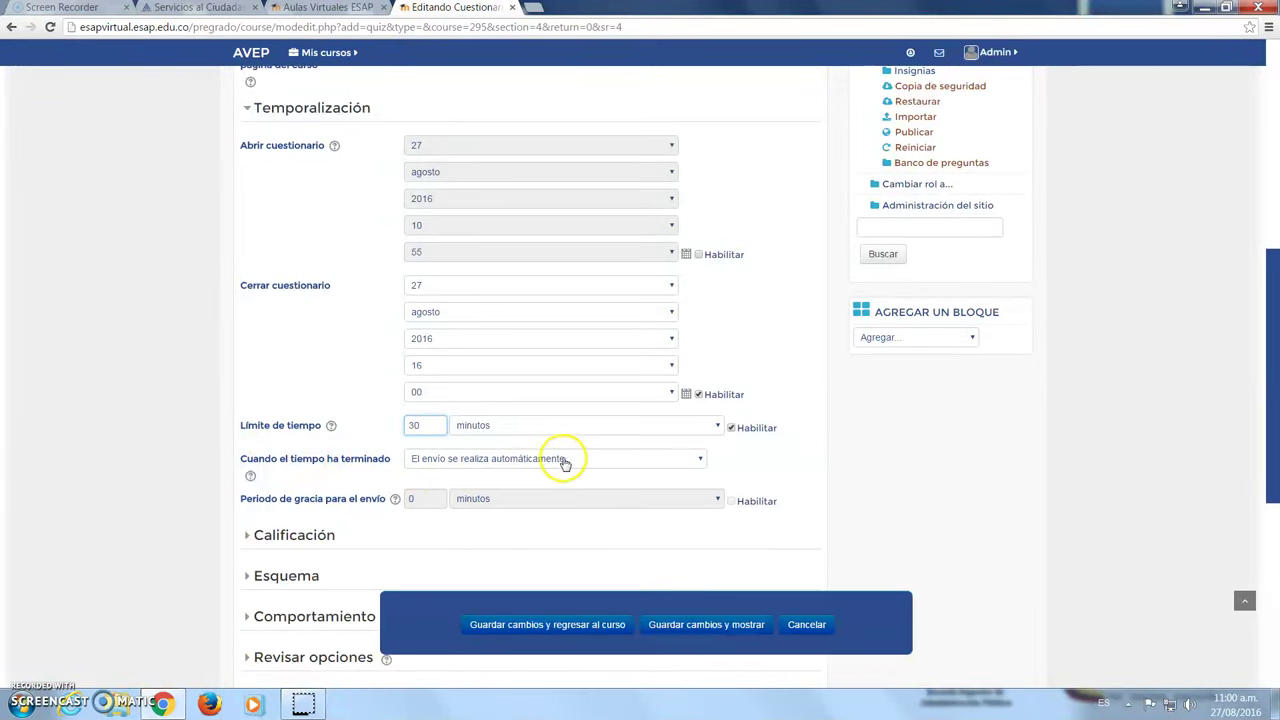
{"action": "scroll", "coordinate": [97, 426], "scroll_direction": "down", "scroll_amount": 1}
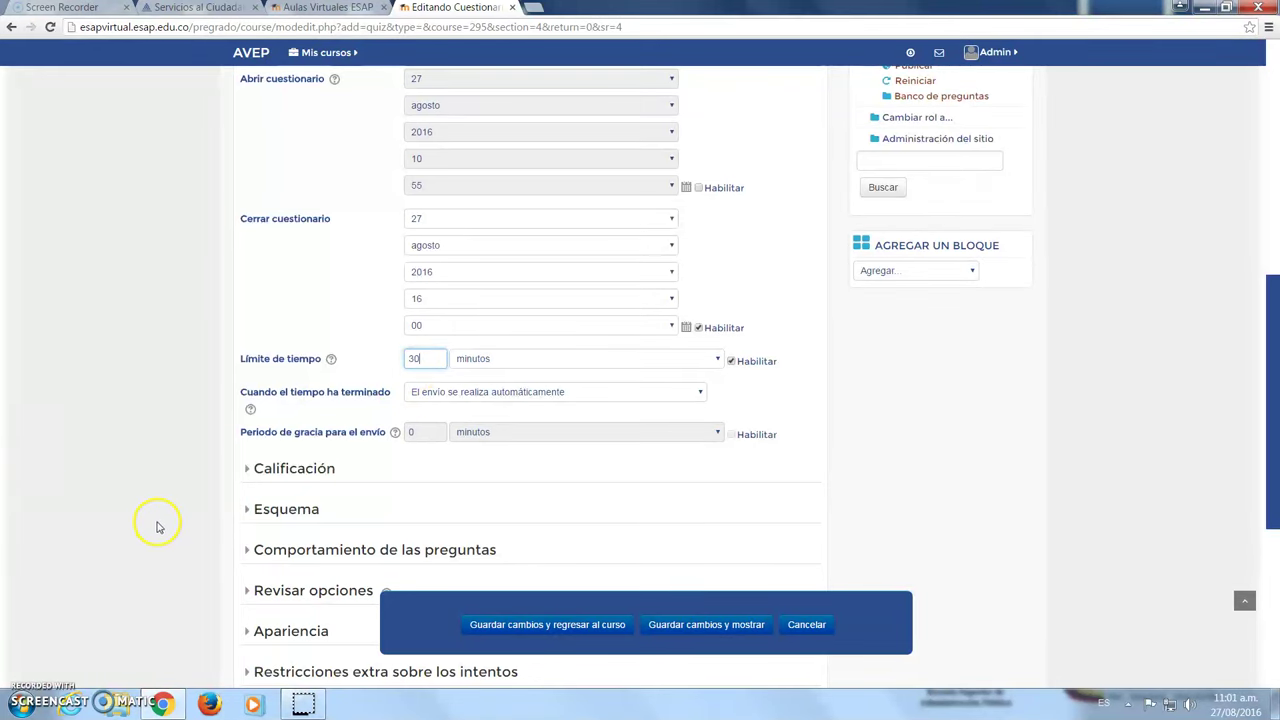
{"action": "scroll", "coordinate": [157, 520], "scroll_direction": "down", "scroll_amount": 1}
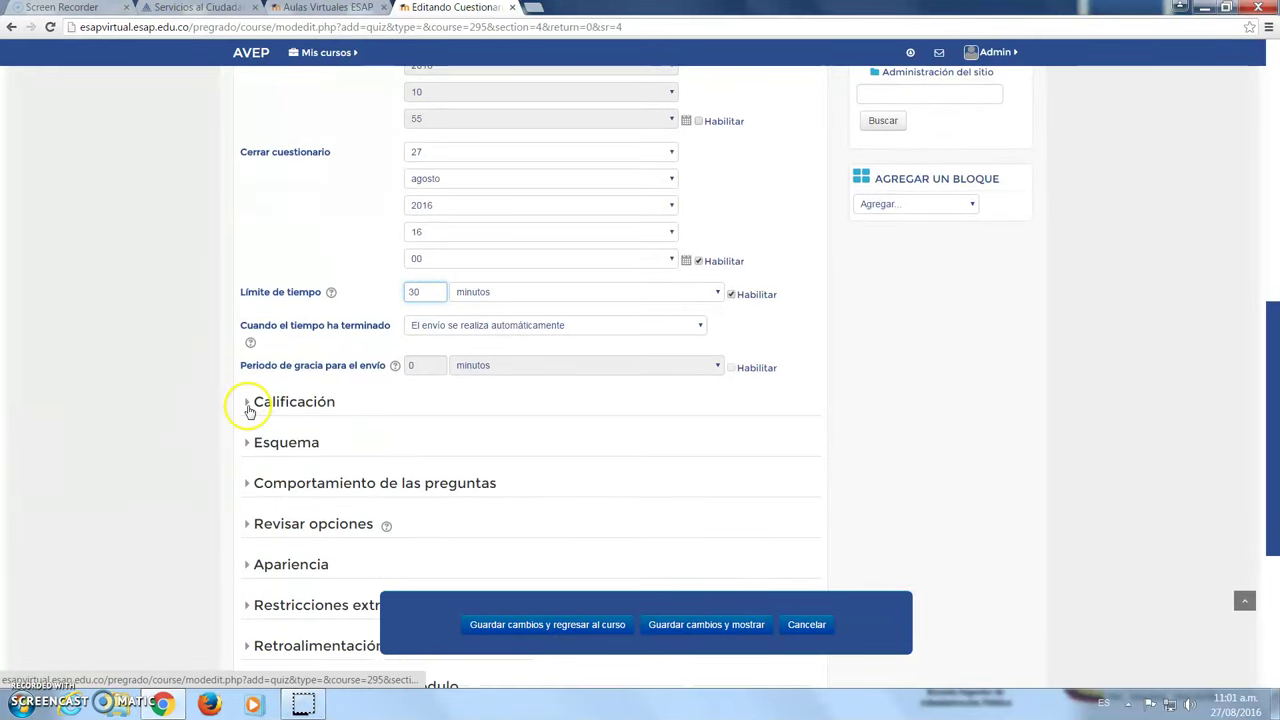
{"action": "left_click", "coordinate": [248, 404]}
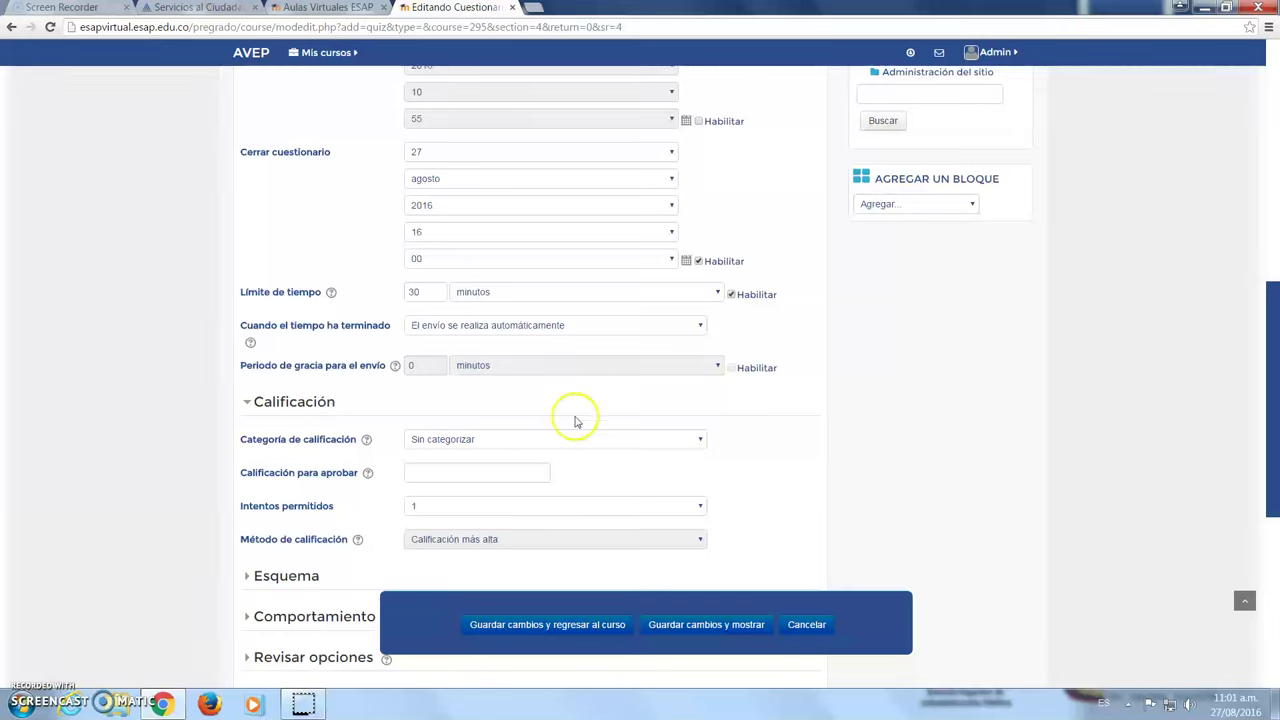
Try 2 and Sin límite as the number of allowed attempts in the Calificación settings
{"action": "left_click", "coordinate": [527, 505]}
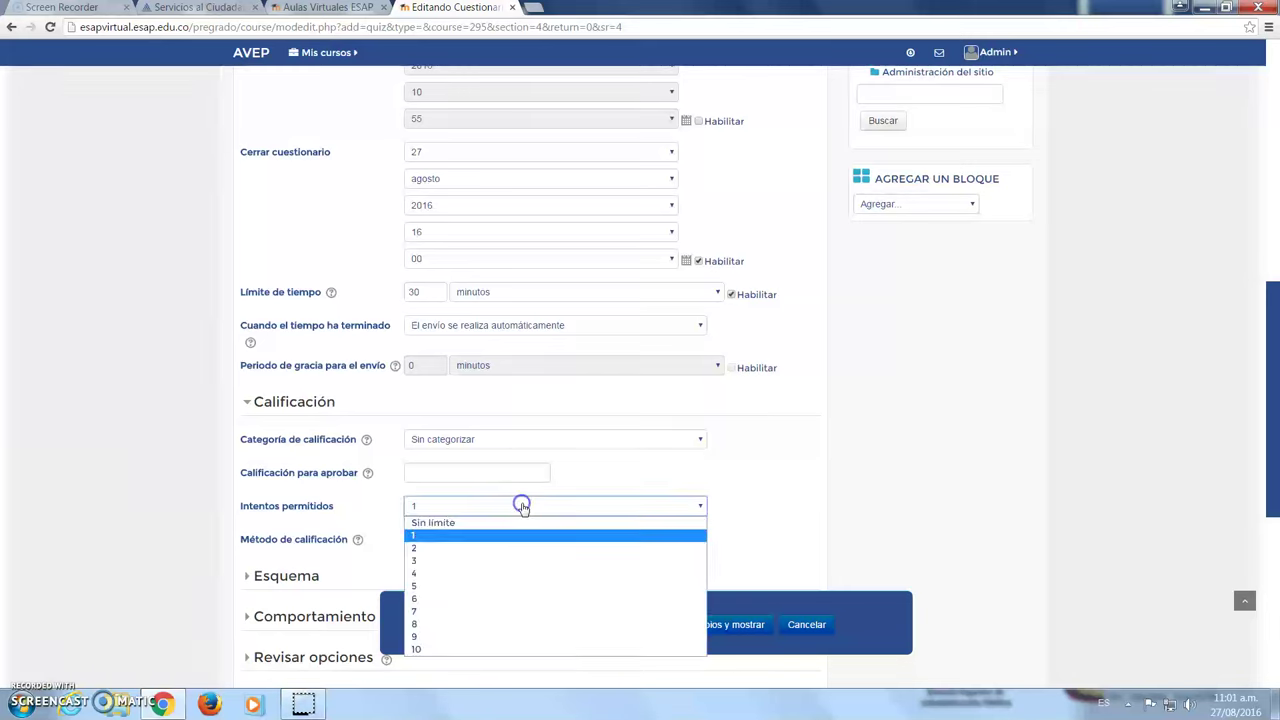
{"action": "left_click", "coordinate": [445, 548]}
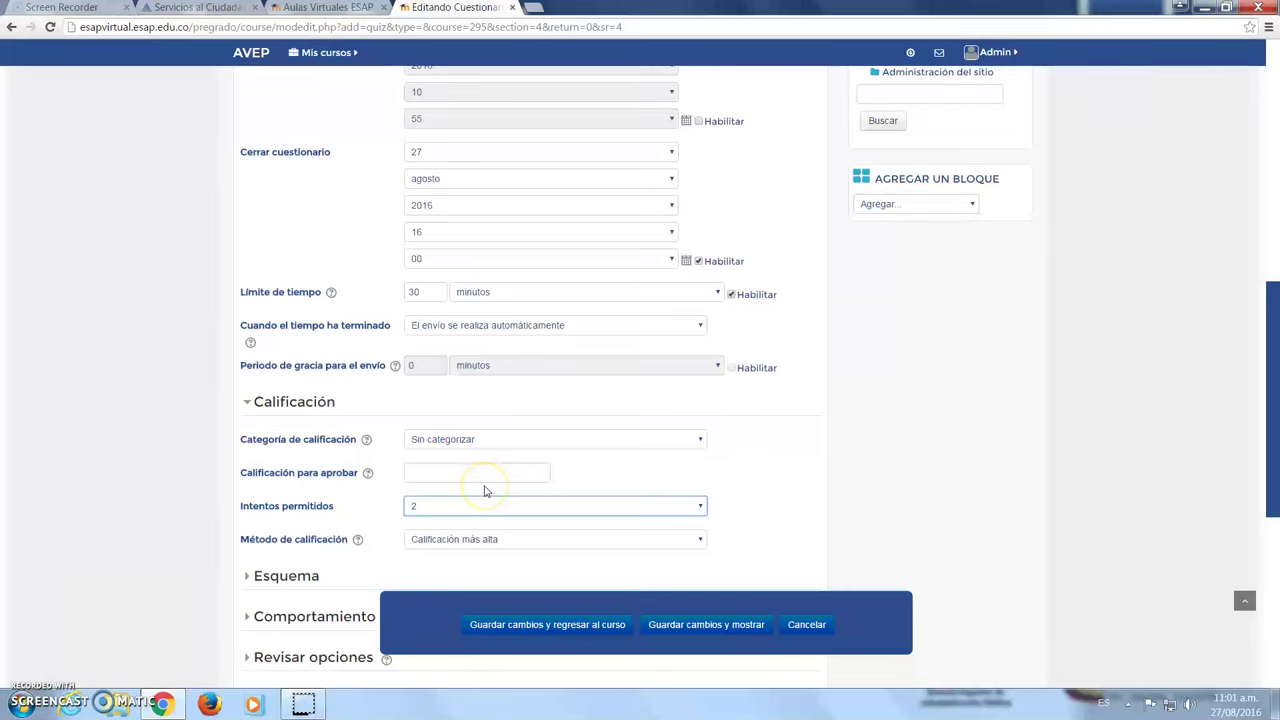
{"action": "left_click", "coordinate": [473, 505]}
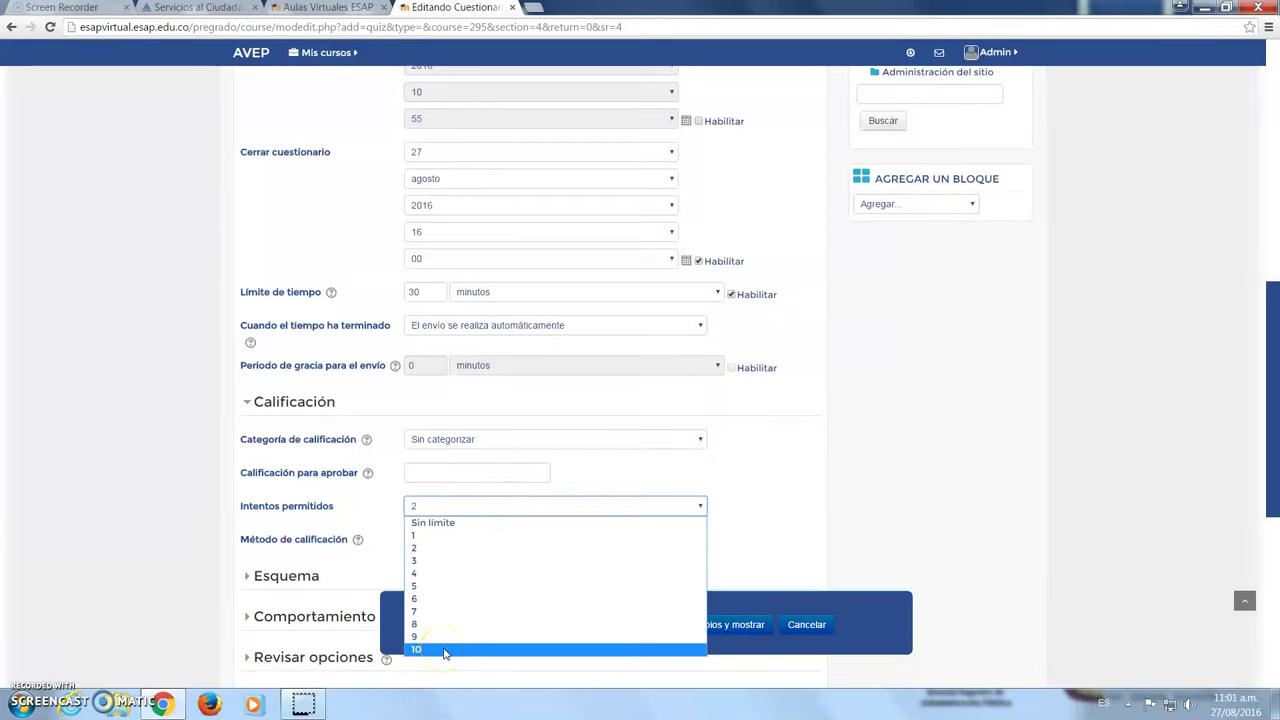
{"action": "left_click", "coordinate": [443, 503]}
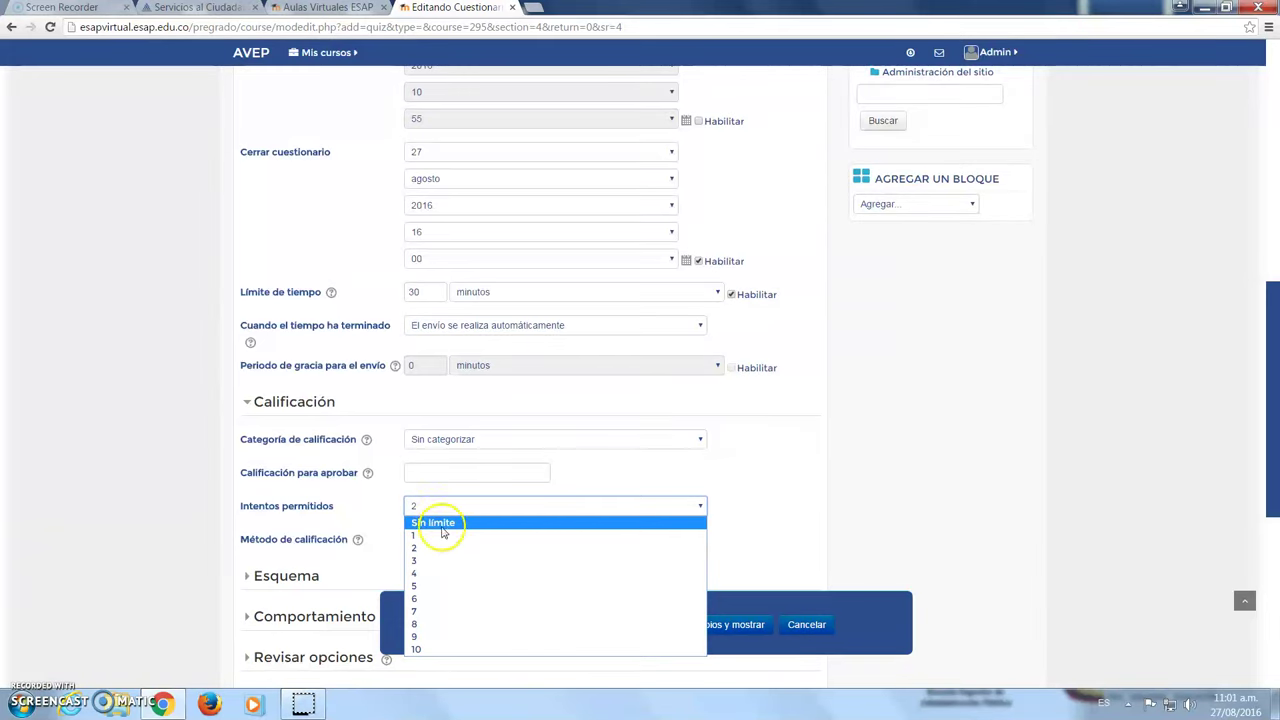
{"action": "left_click", "coordinate": [443, 503]}
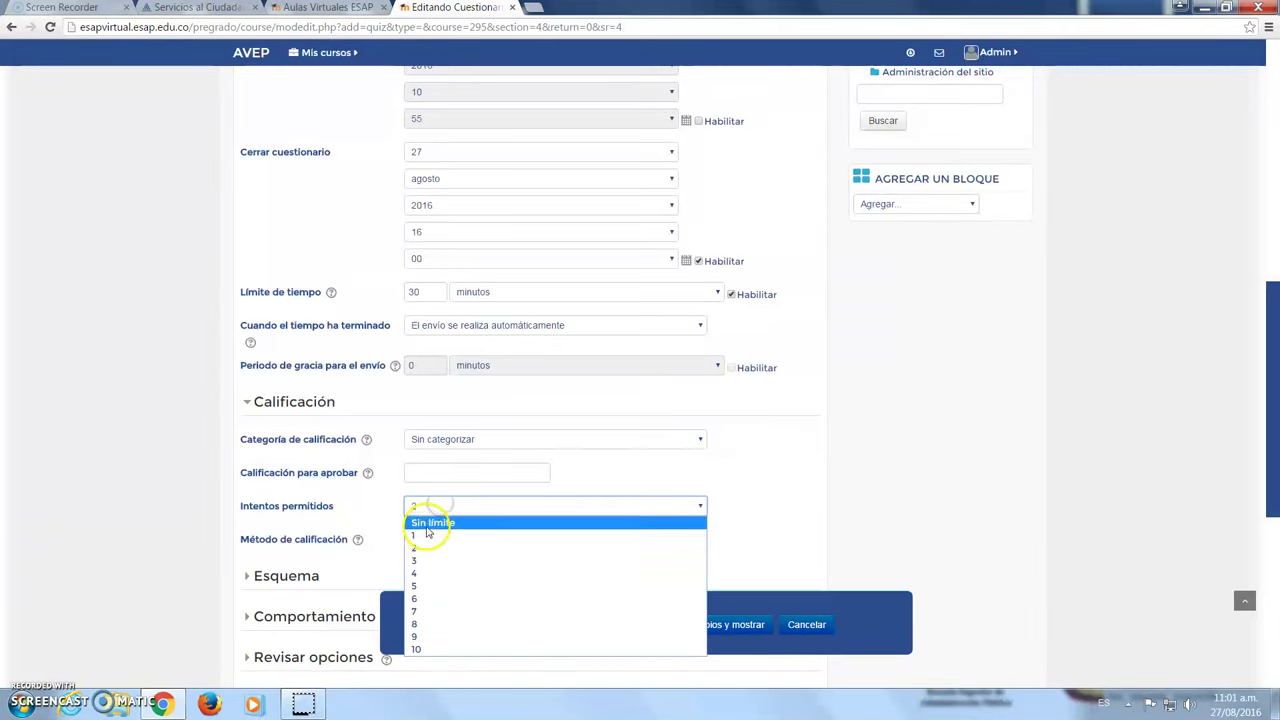
{"action": "left_click", "coordinate": [428, 522]}
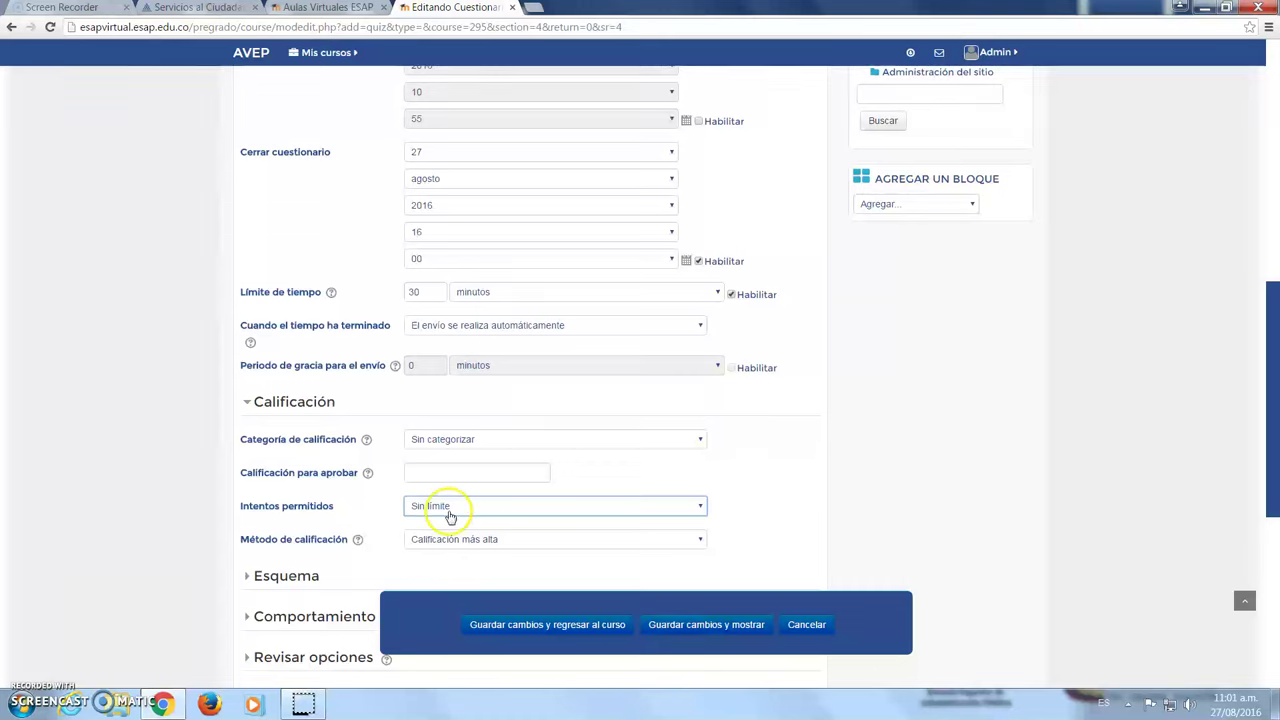
Set the allowed attempts to 3 and look through the available grading methods
{"action": "left_click", "coordinate": [447, 508]}
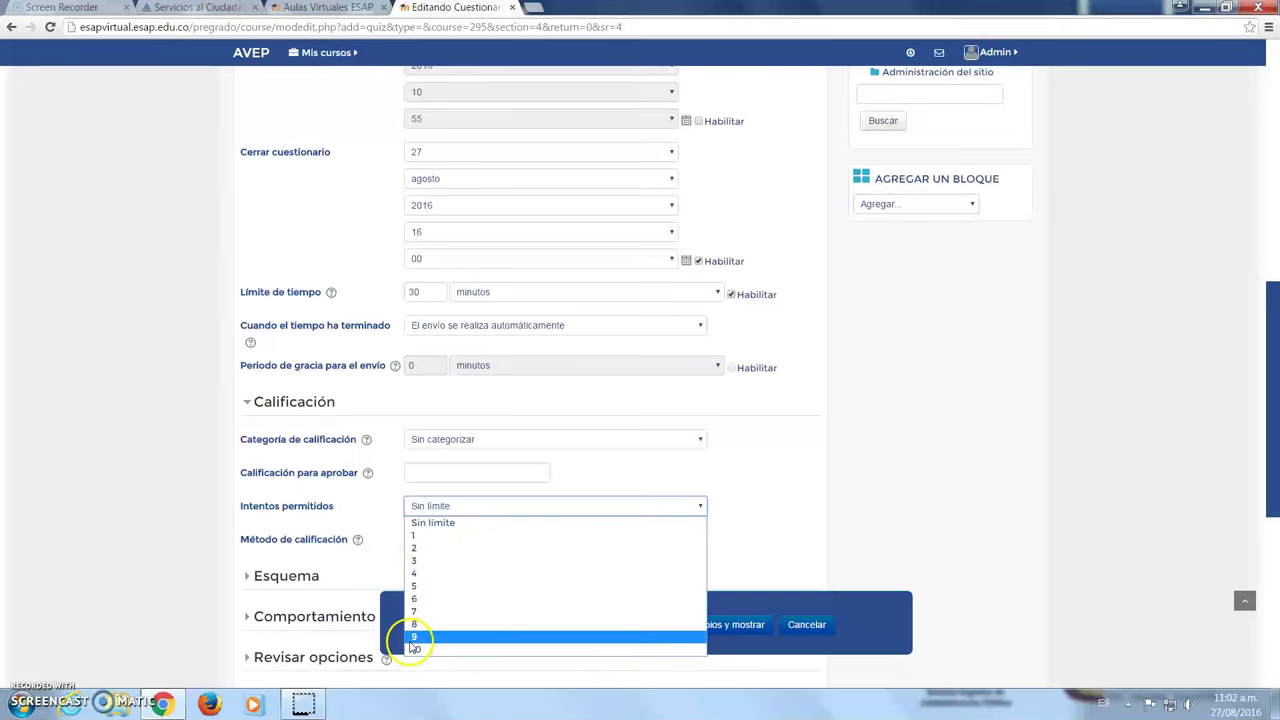
{"action": "left_click", "coordinate": [427, 561]}
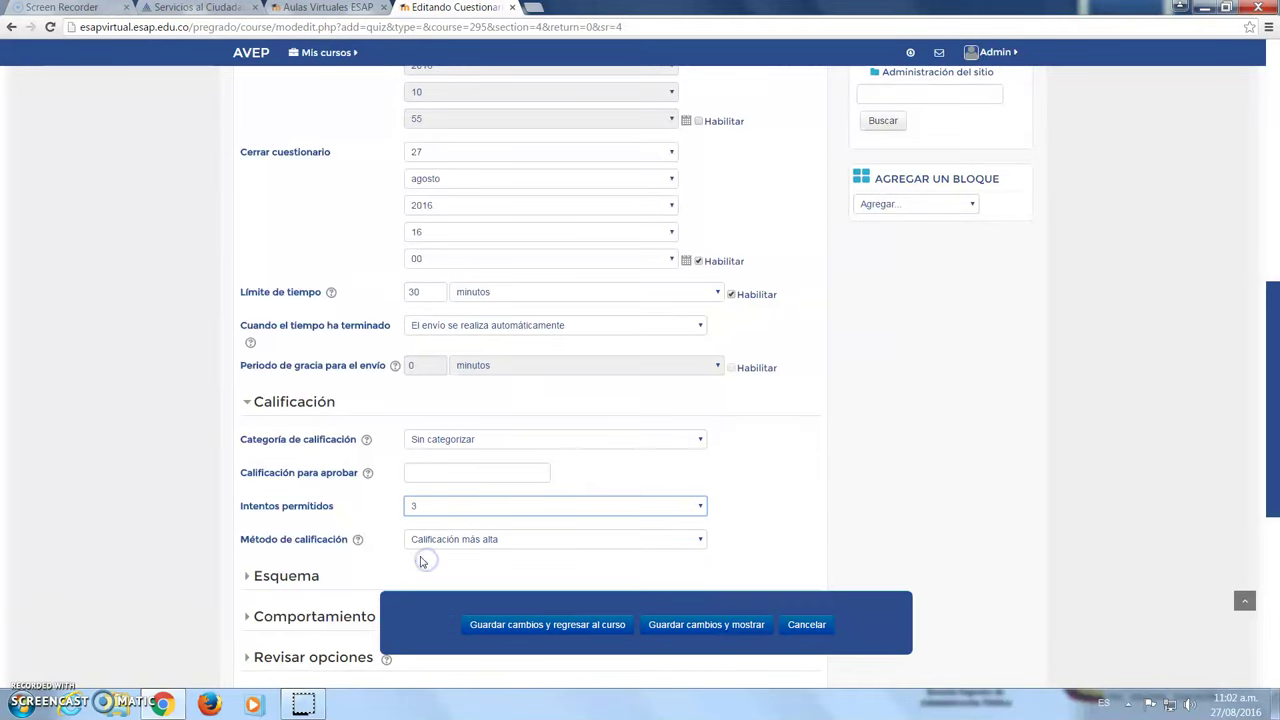
{"action": "left_click", "coordinate": [460, 537]}
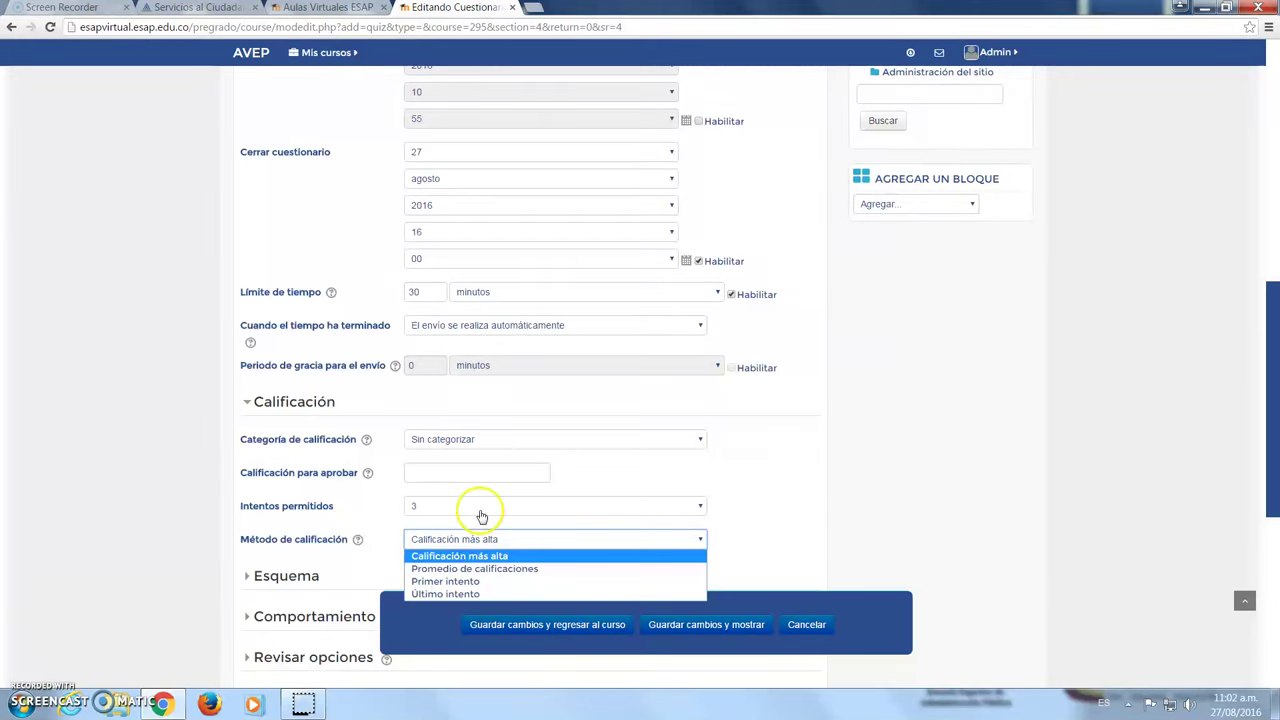
{"action": "left_click", "coordinate": [457, 578]}
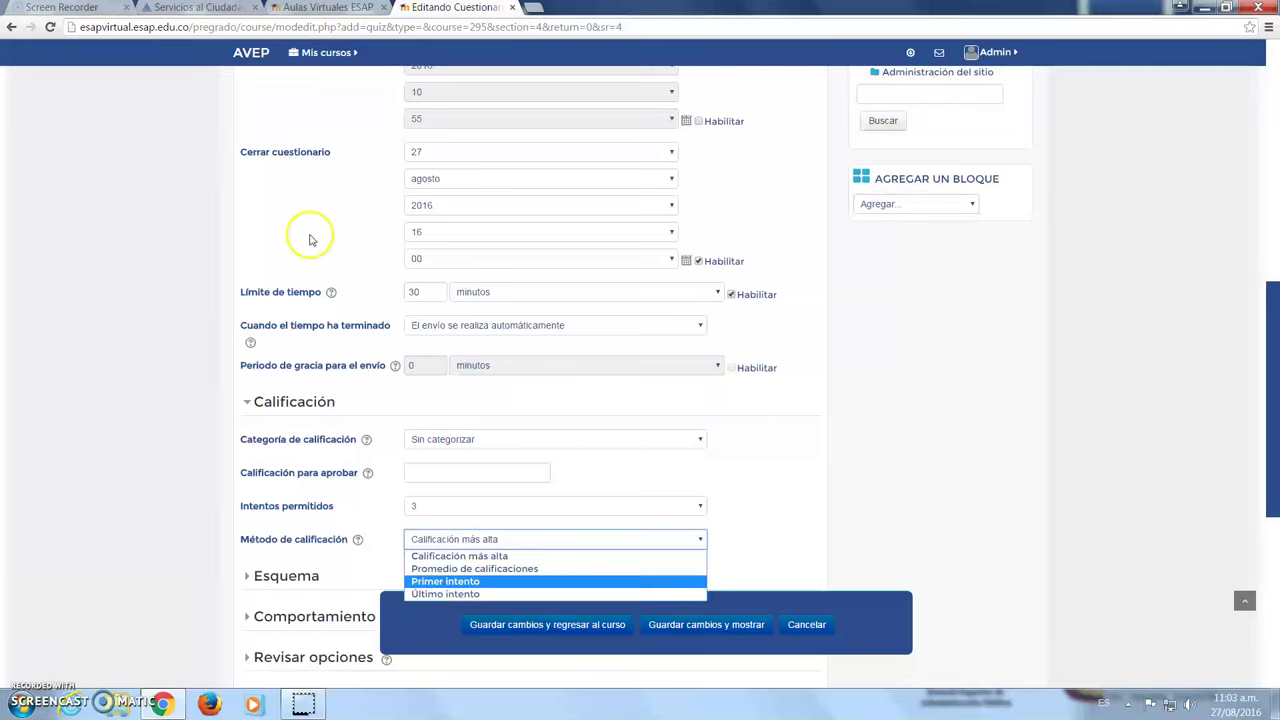
Set the quiz's allowed attempts to 1 in the Calificación settings
{"action": "left_click", "coordinate": [452, 510]}
{"action": "left_click", "coordinate": [452, 510]}
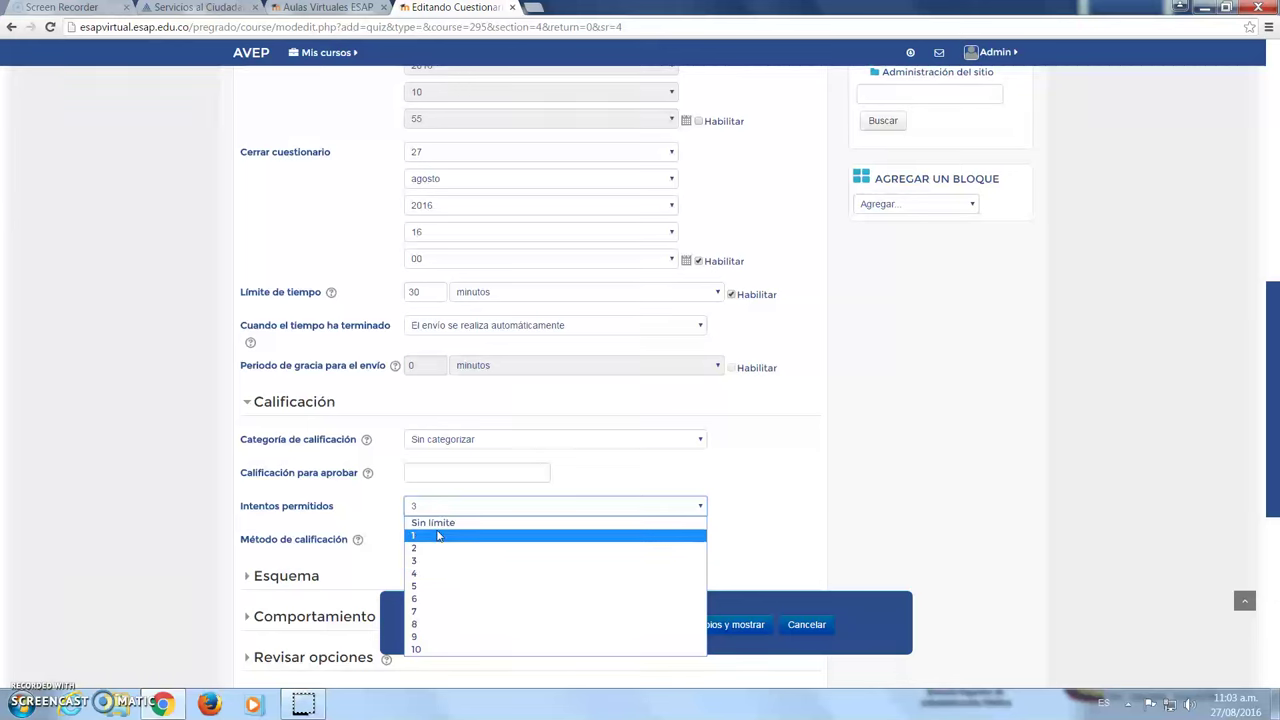
{"action": "left_click", "coordinate": [437, 531]}
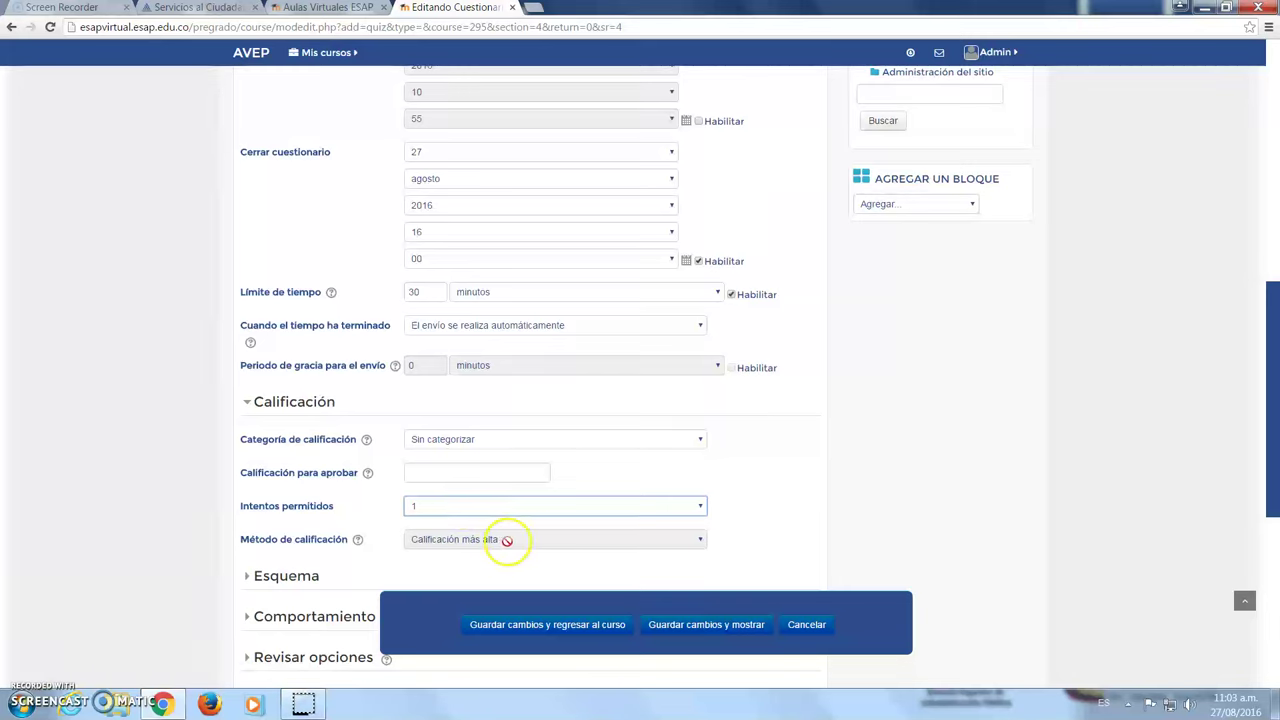
Set the Esquema layout to start a new page with "Cada 10 preguntas"
{"action": "scroll", "coordinate": [145, 505], "scroll_direction": "down", "scroll_amount": 3}
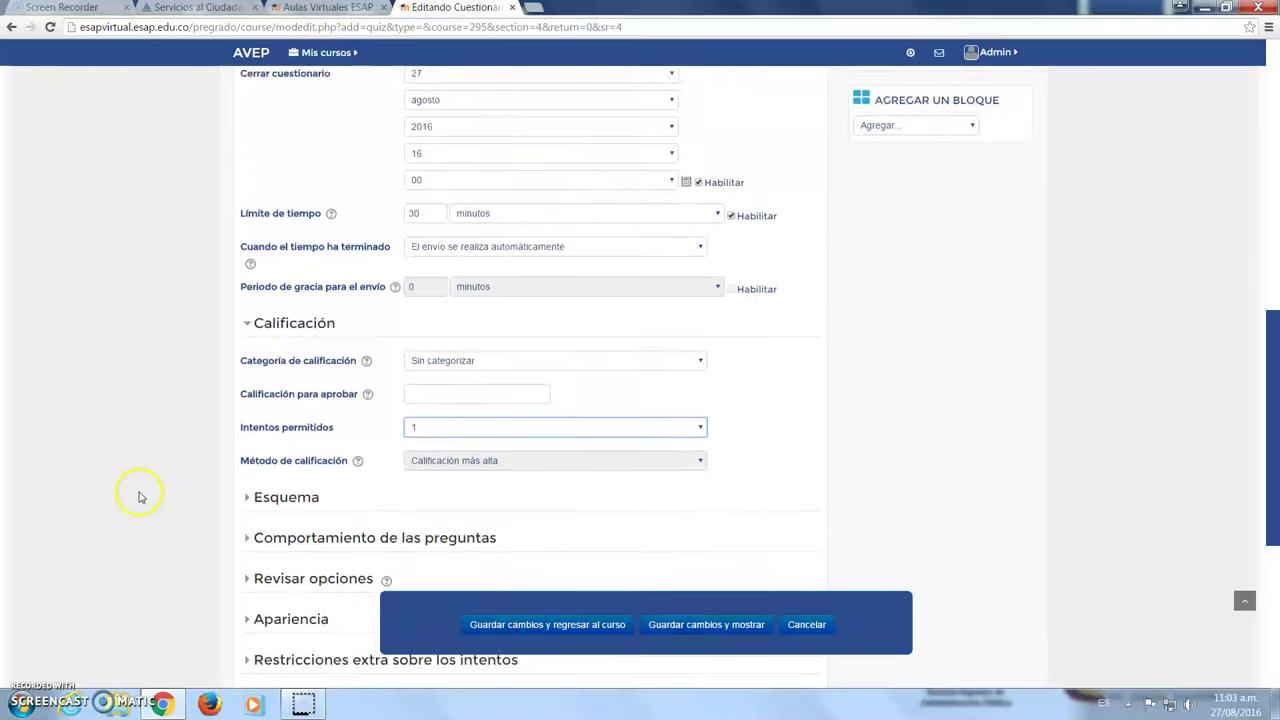
{"action": "left_click", "coordinate": [252, 443]}
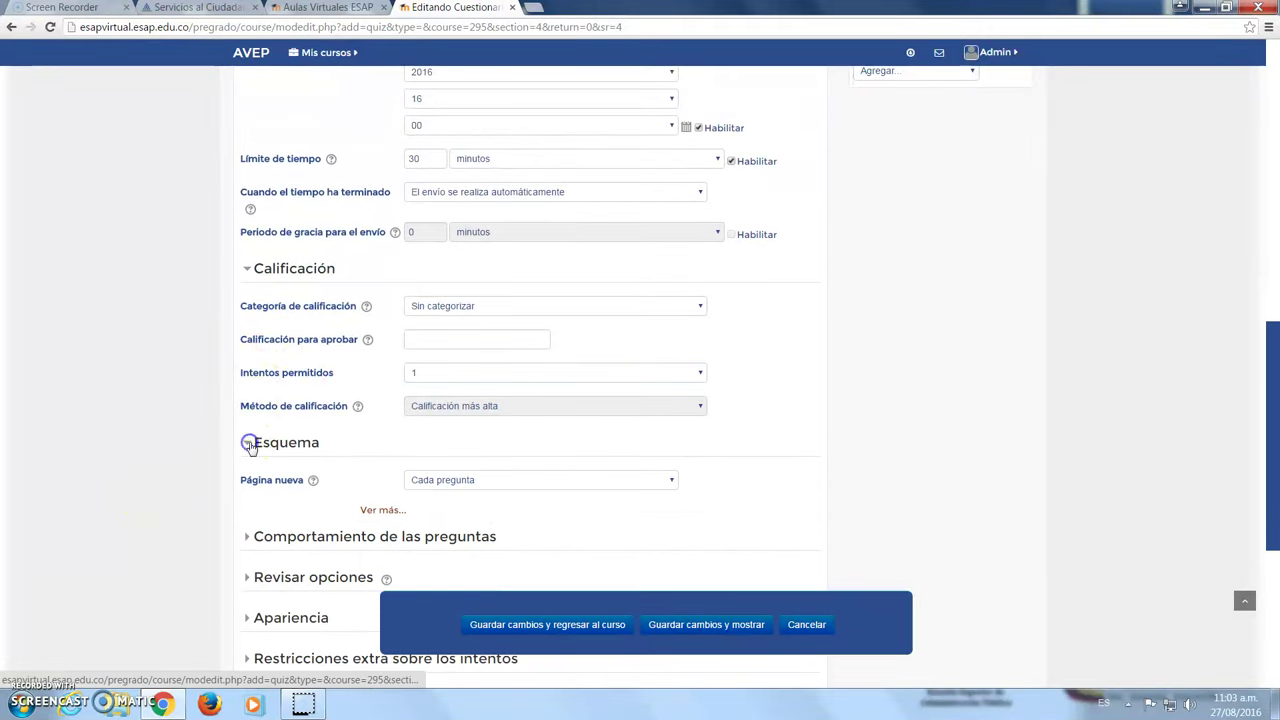
{"action": "scroll", "coordinate": [355, 484], "scroll_direction": "down", "scroll_amount": 2}
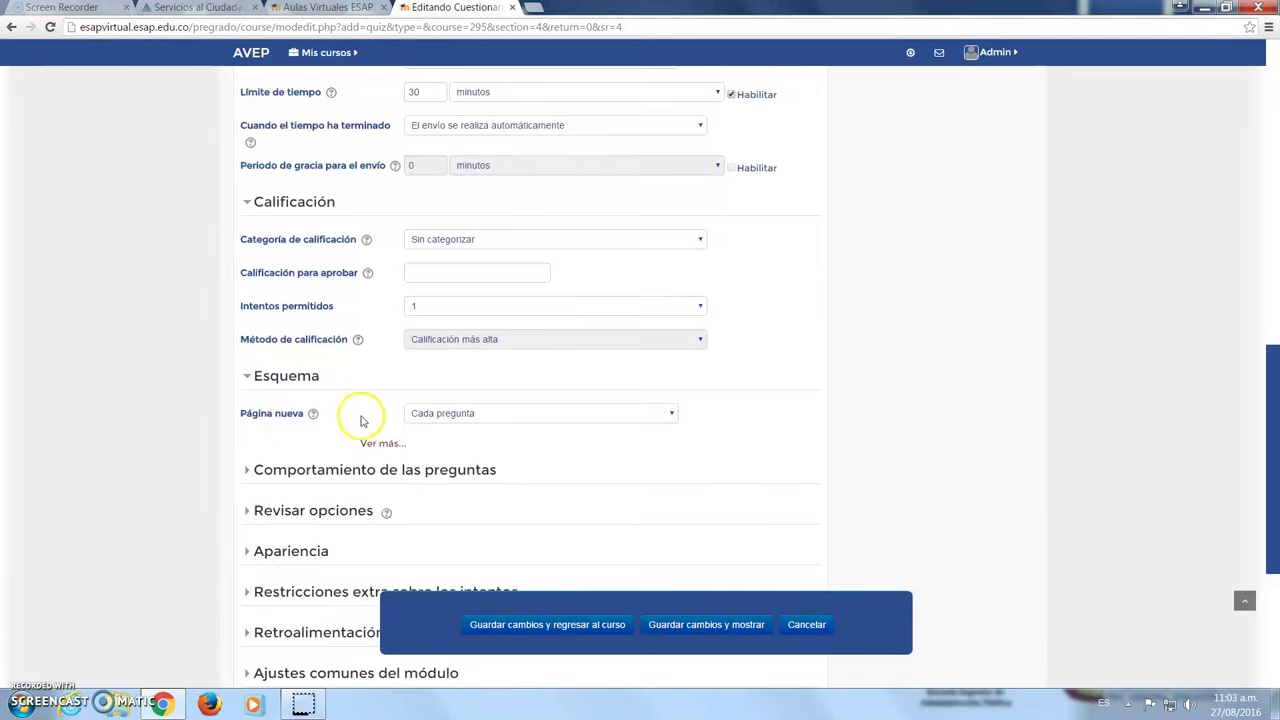
{"action": "left_click", "coordinate": [442, 415]}
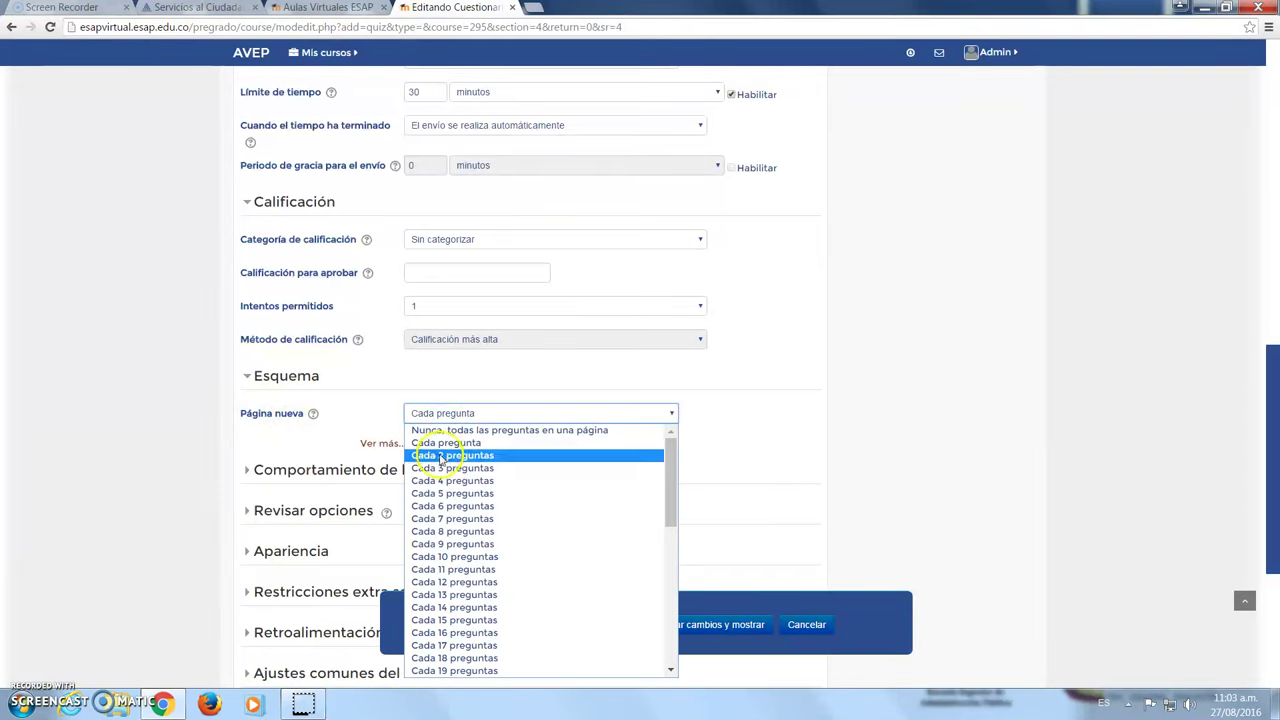
{"action": "left_click", "coordinate": [440, 557]}
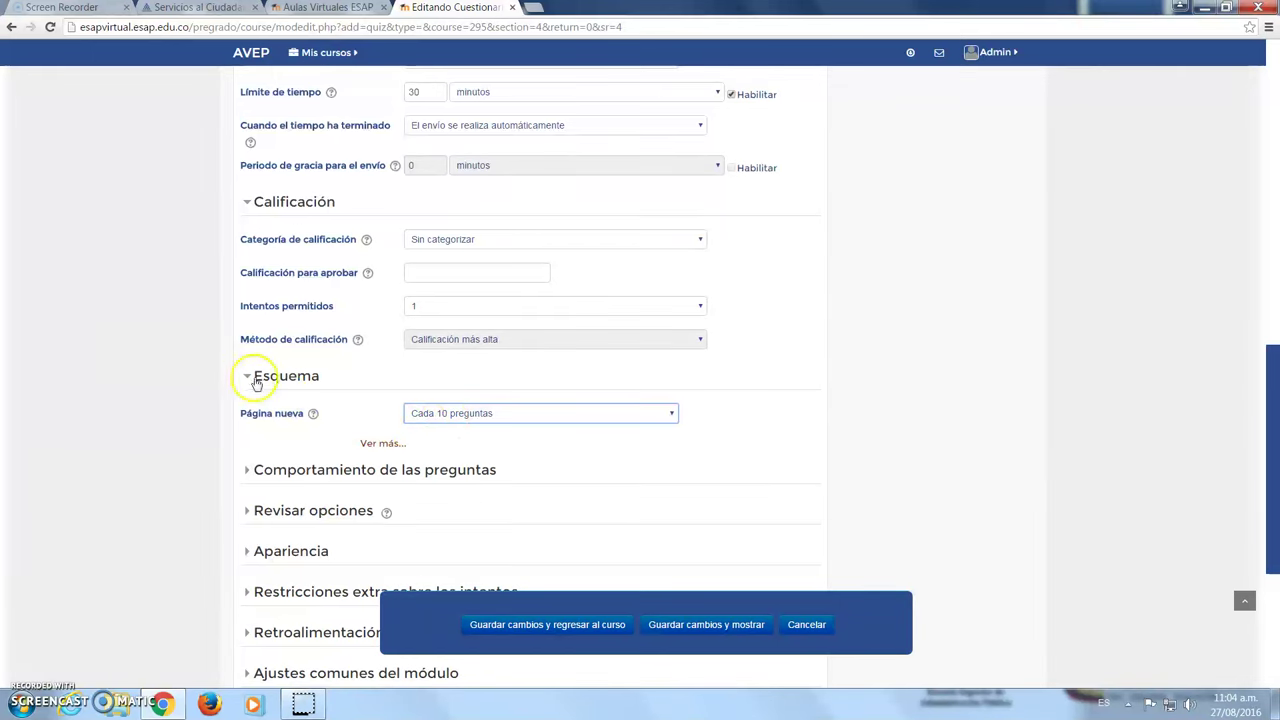
Examine the question behaviour, review options, appearance and extra attempt restriction sections of the quiz settings
{"action": "scroll", "coordinate": [177, 391], "scroll_direction": "down", "scroll_amount": 3}
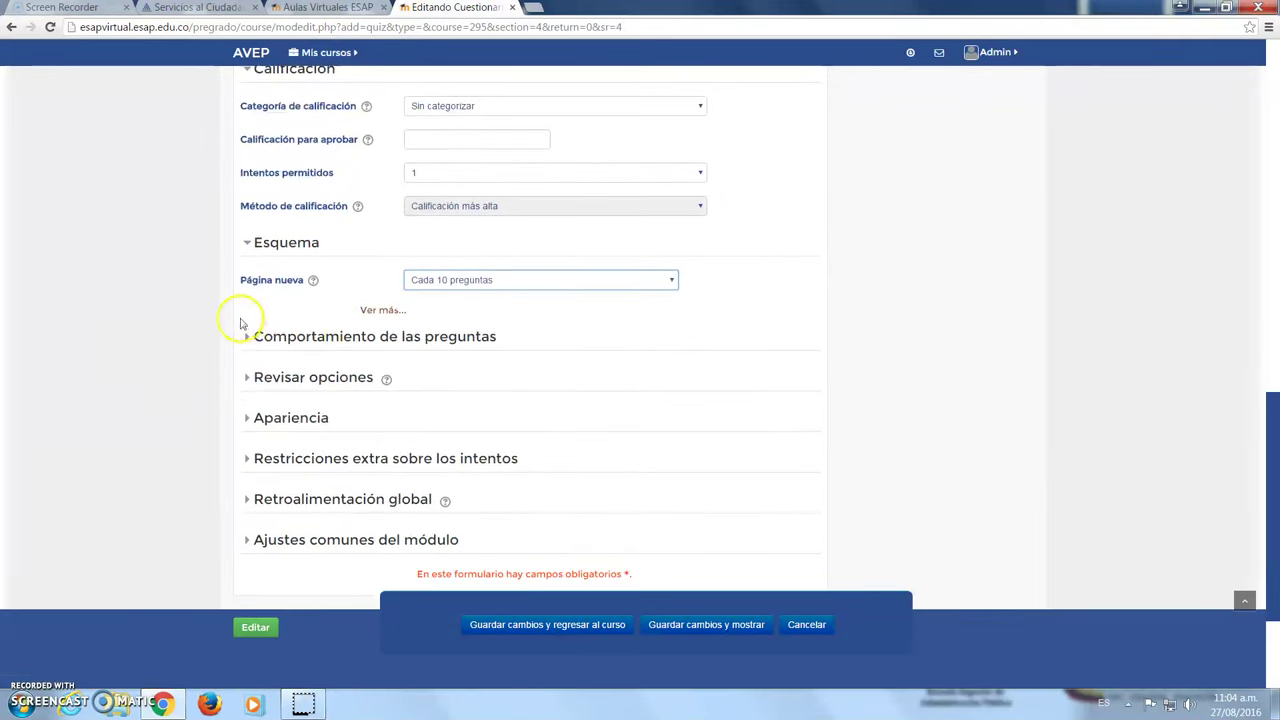
{"action": "left_click", "coordinate": [243, 340]}
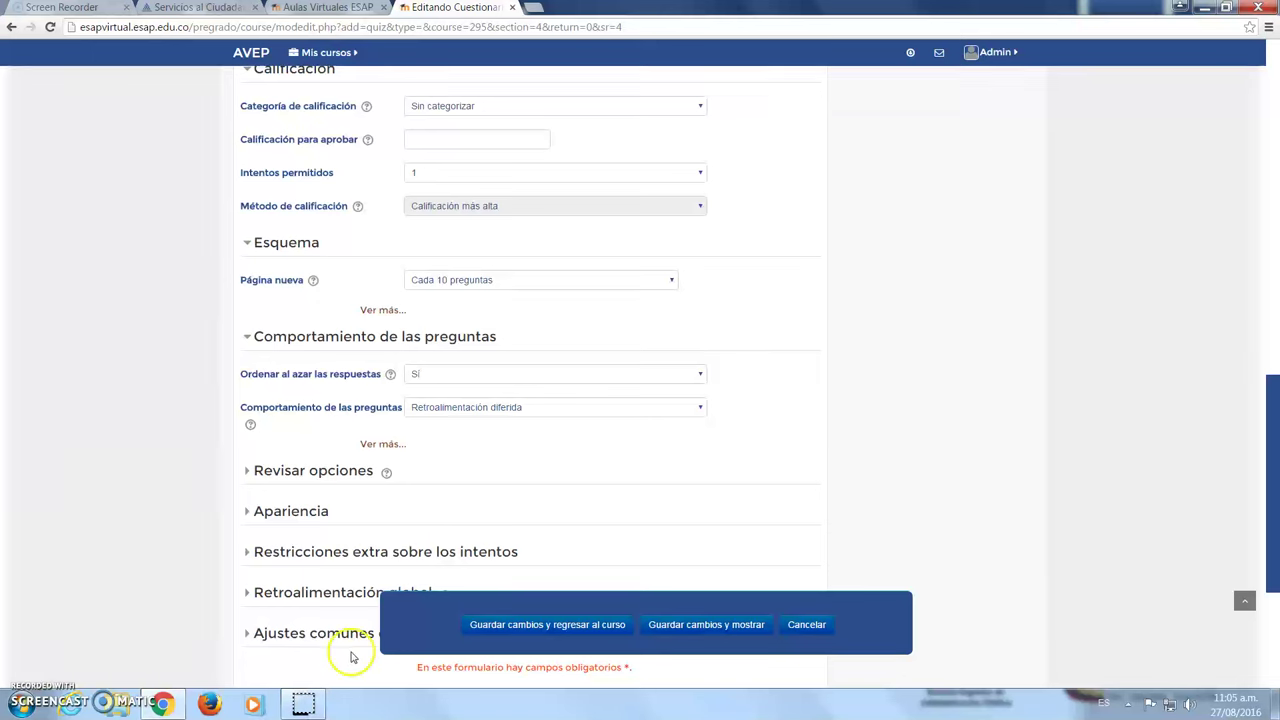
{"action": "scroll", "coordinate": [148, 490], "scroll_direction": "down", "scroll_amount": 2}
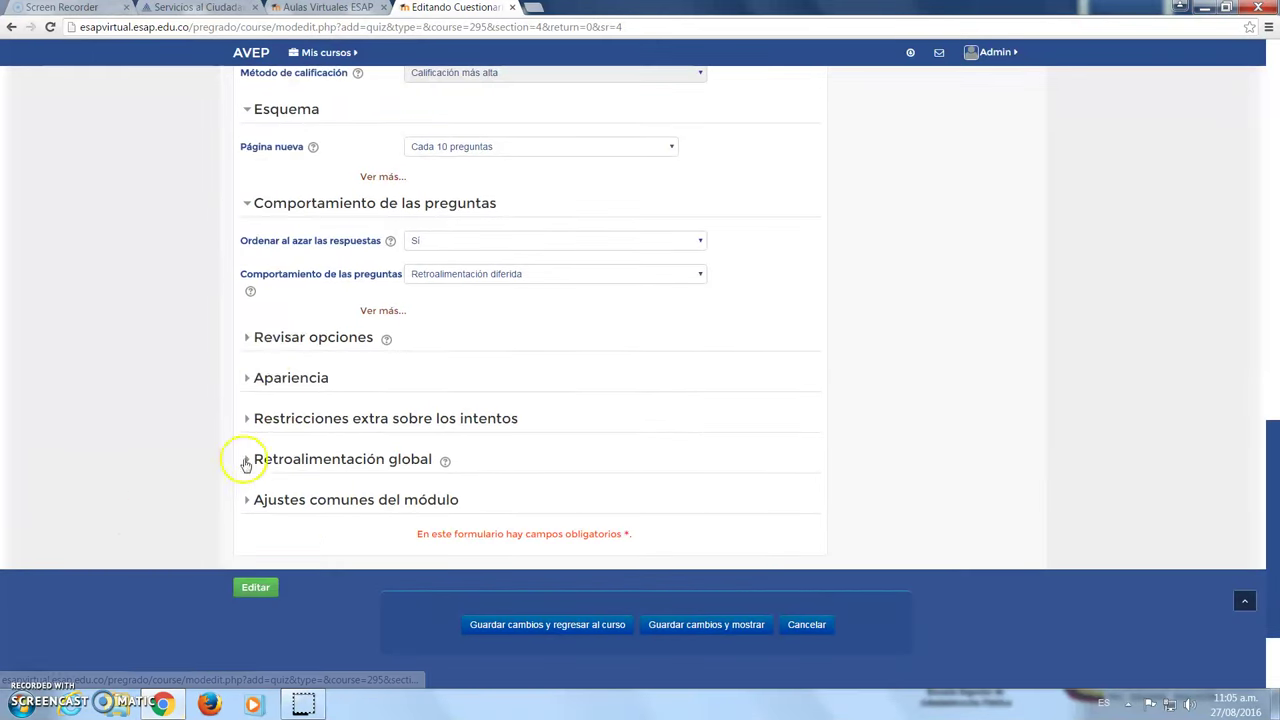
{"action": "left_click", "coordinate": [259, 338]}
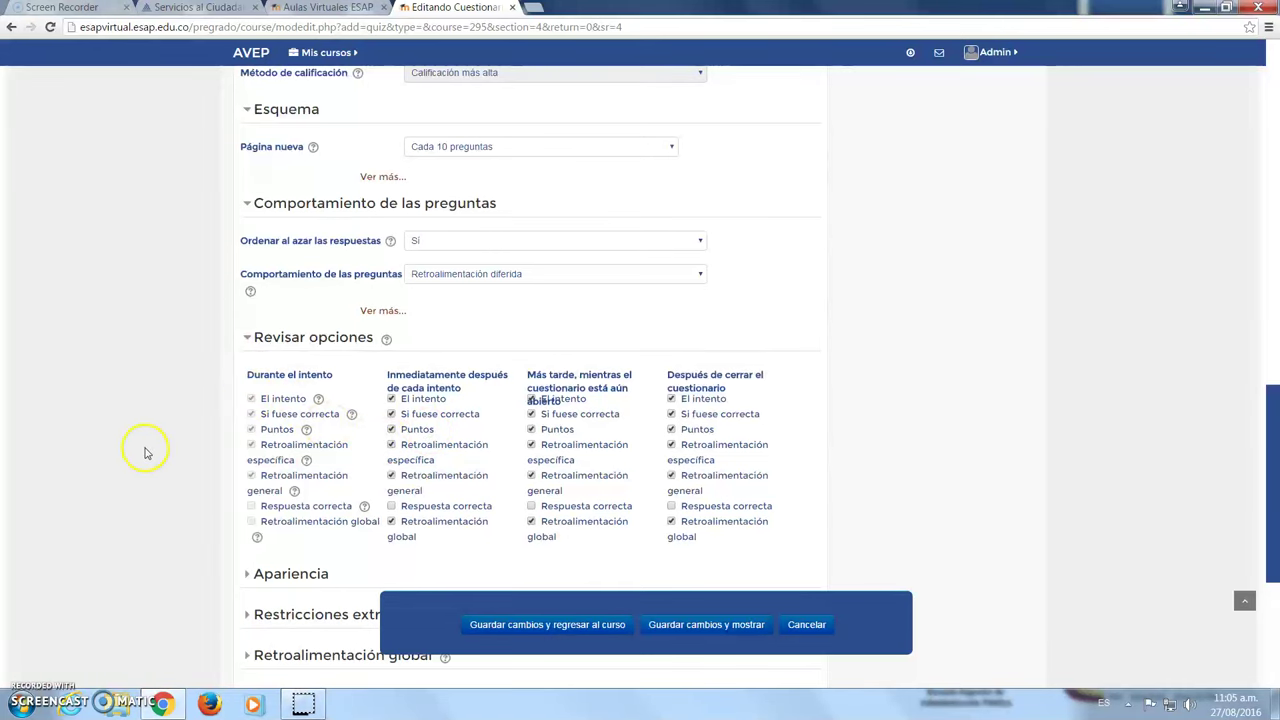
{"action": "scroll", "coordinate": [143, 449], "scroll_direction": "down", "scroll_amount": 2}
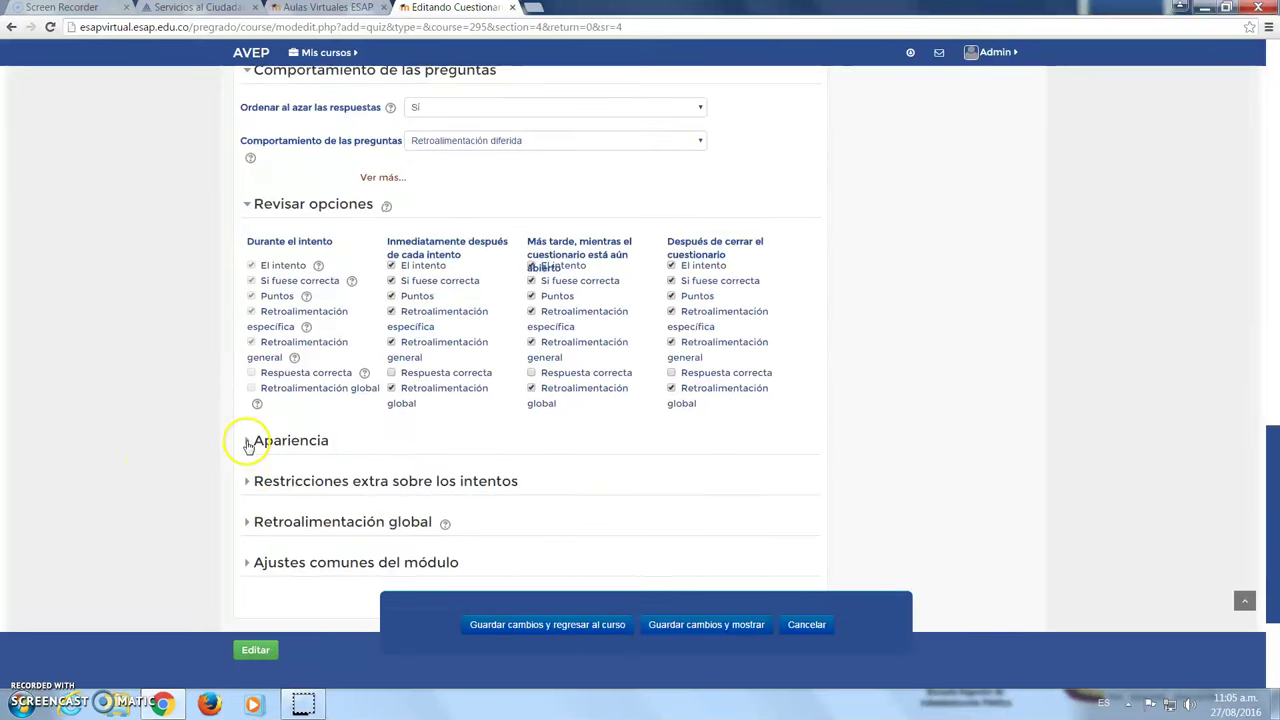
{"action": "left_click", "coordinate": [245, 441]}
{"action": "scroll", "coordinate": [107, 415], "scroll_direction": "down", "scroll_amount": 3}
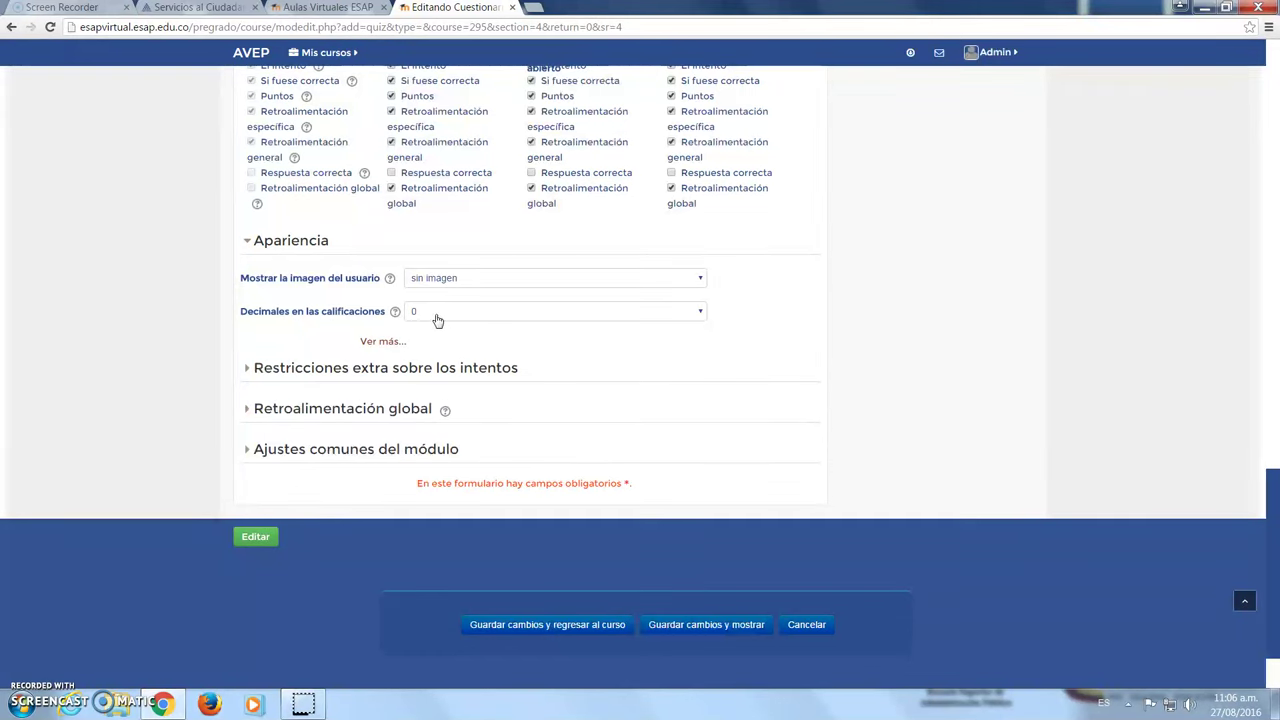
{"action": "left_click", "coordinate": [247, 368]}
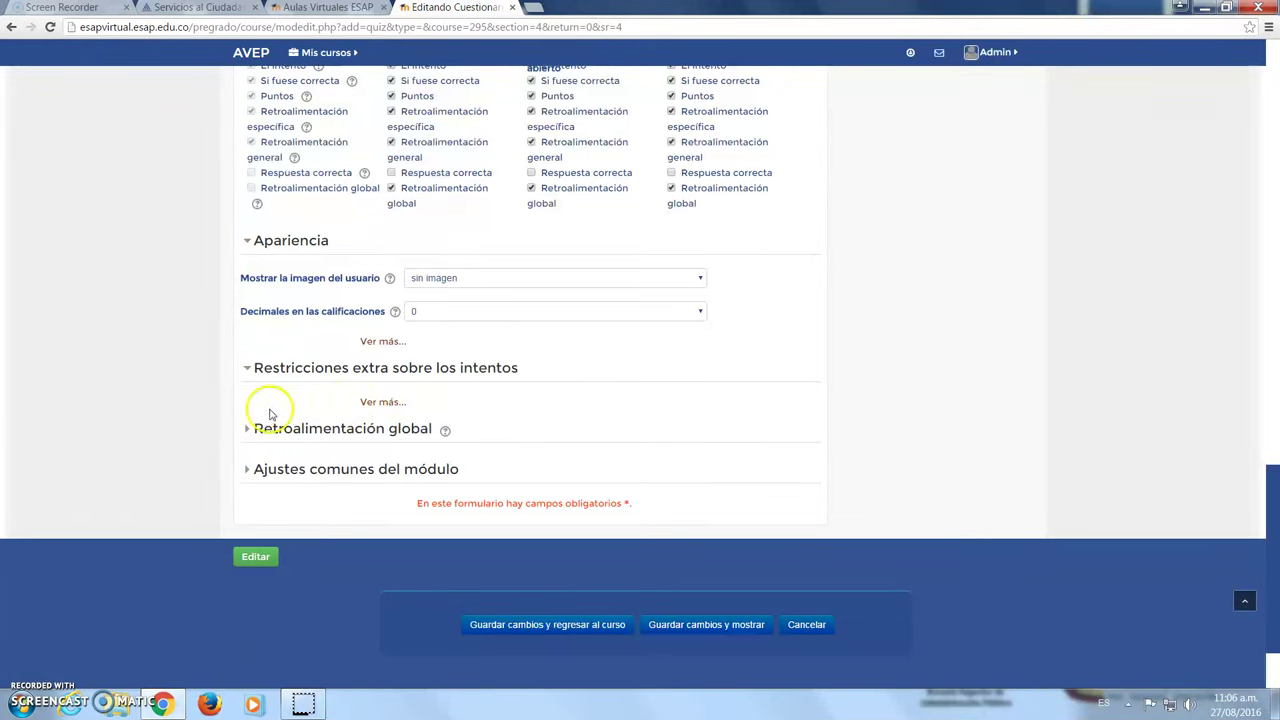
{"action": "scroll", "coordinate": [189, 366], "scroll_direction": "down", "scroll_amount": 2}
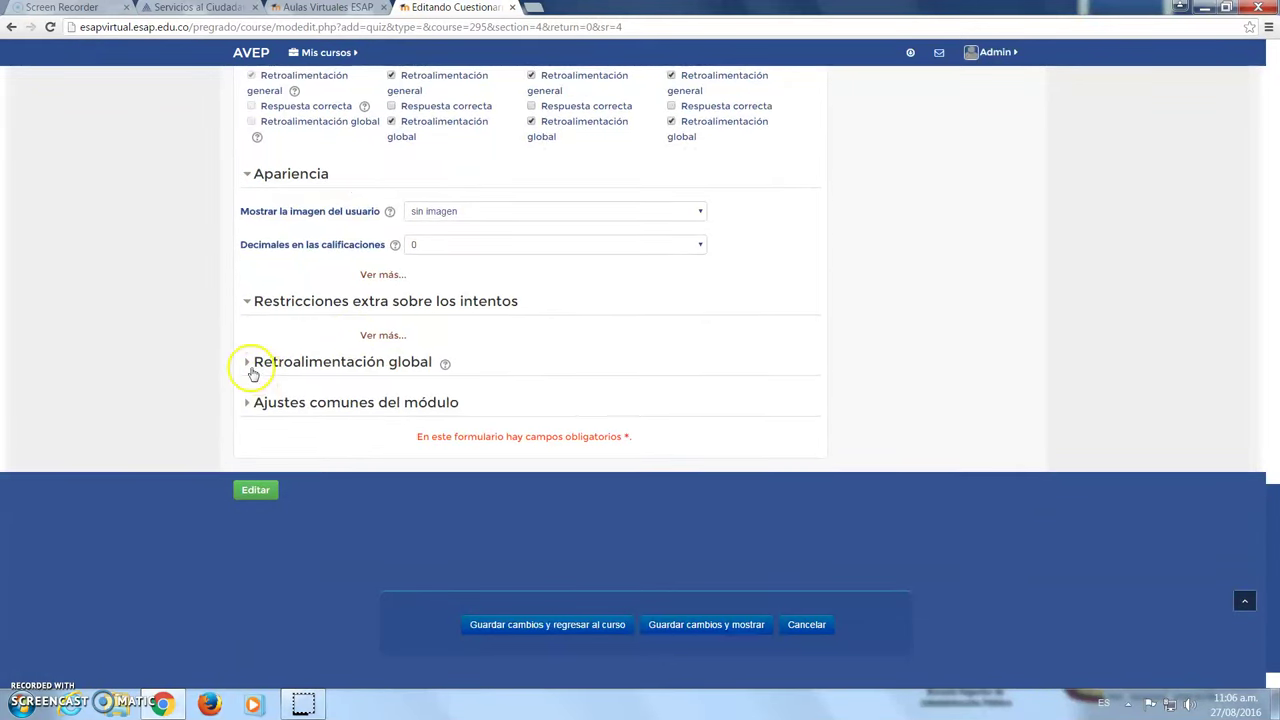
In Retroalimentación global, enter "Excelente" as the comment for the 100% limit and set the next grade limit to 80%
{"action": "left_click", "coordinate": [249, 366]}
{"action": "scroll", "coordinate": [125, 405], "scroll_direction": "down", "scroll_amount": 2}
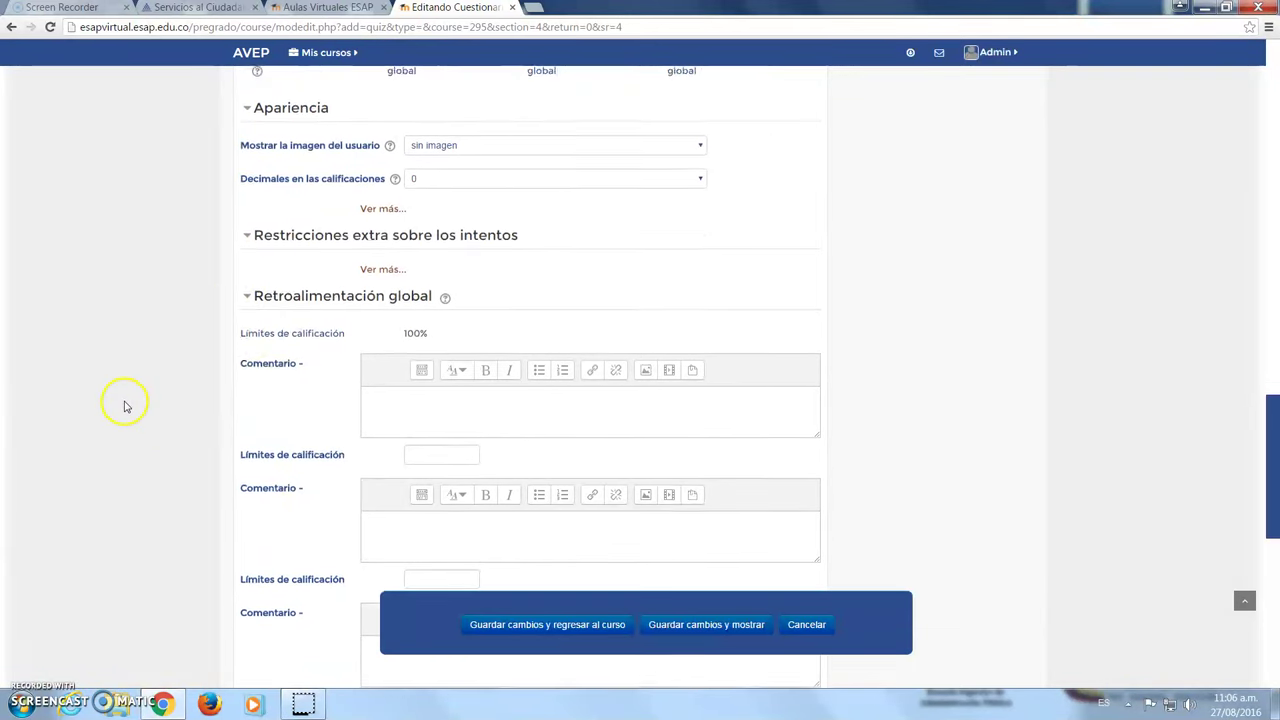
{"action": "left_click", "coordinate": [423, 388]}
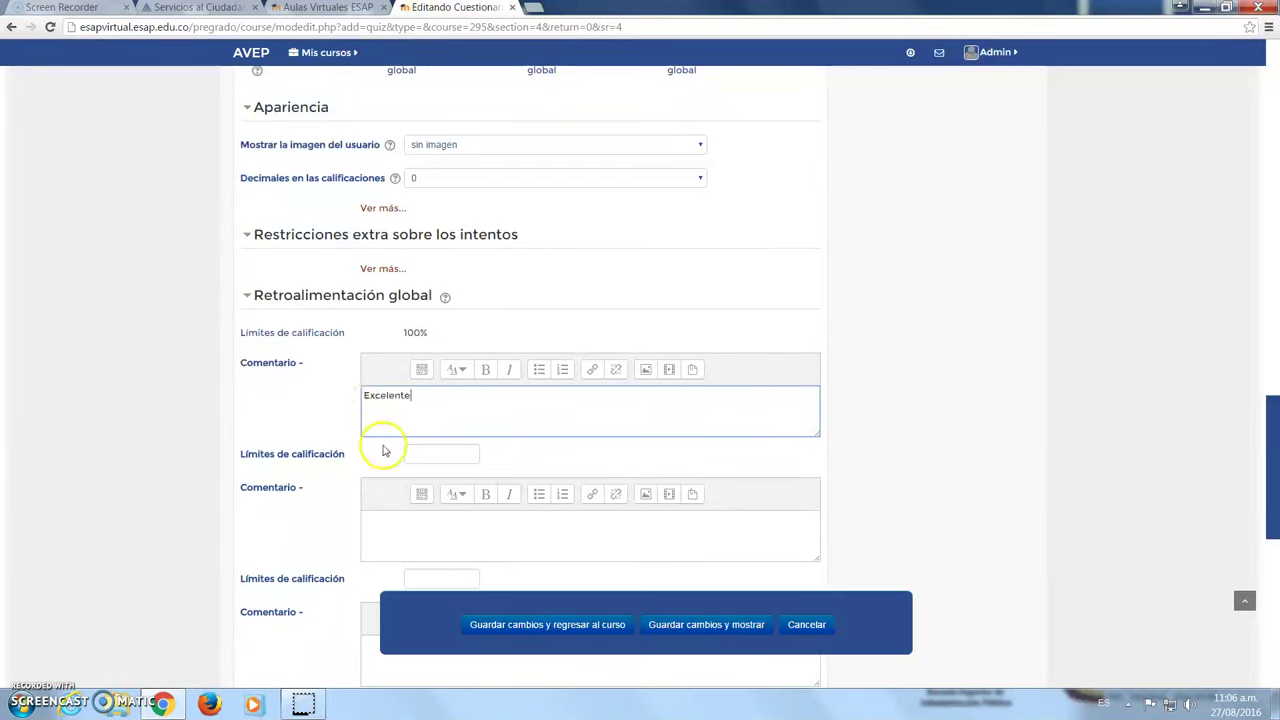
{"action": "left_click", "coordinate": [441, 462]}
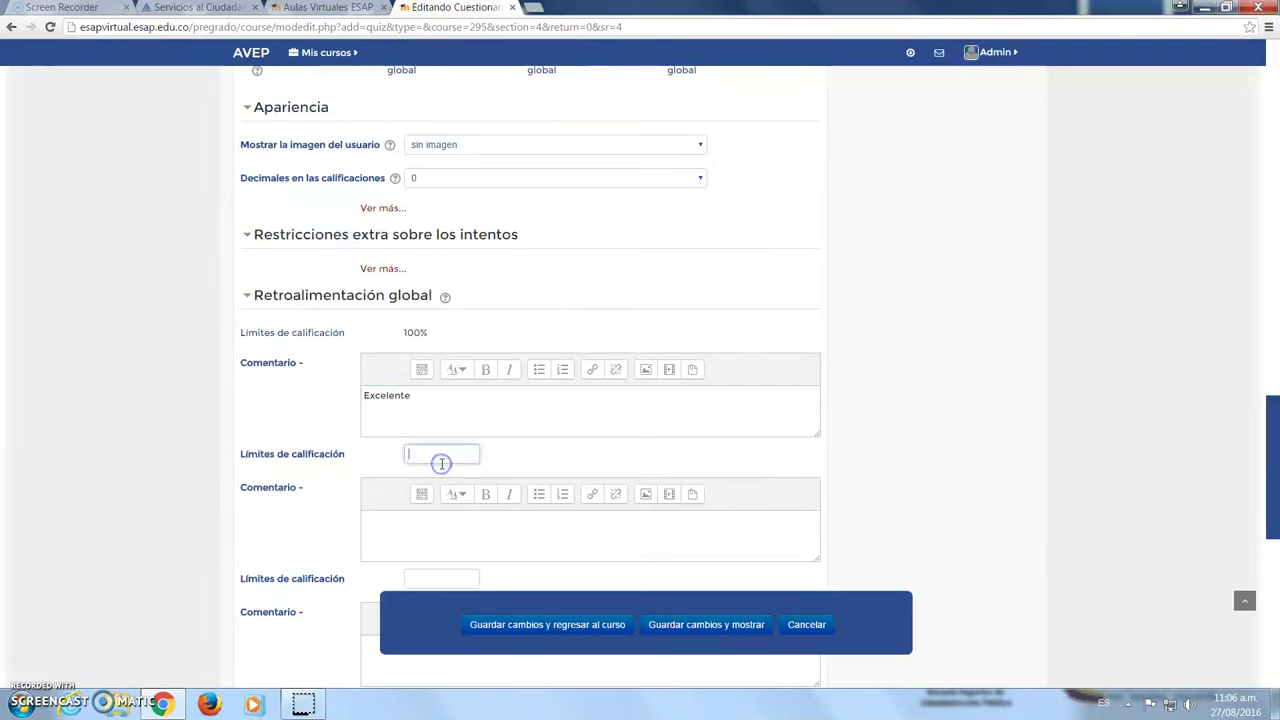
In Retroalimentación global, enter "Sobresaliente" as the comment for the 80% limit and set the next grade limit to 60%
{"action": "left_click", "coordinate": [384, 536]}
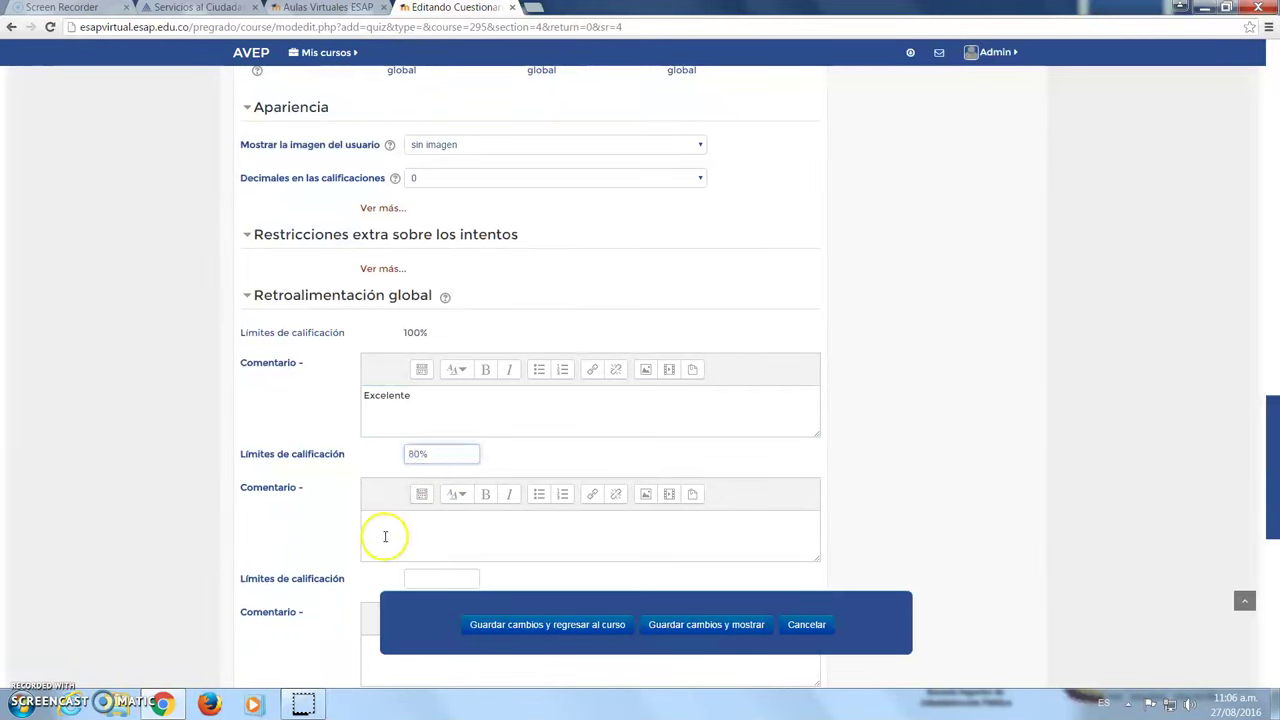
{"action": "type", "text": "Sobresaliente"}
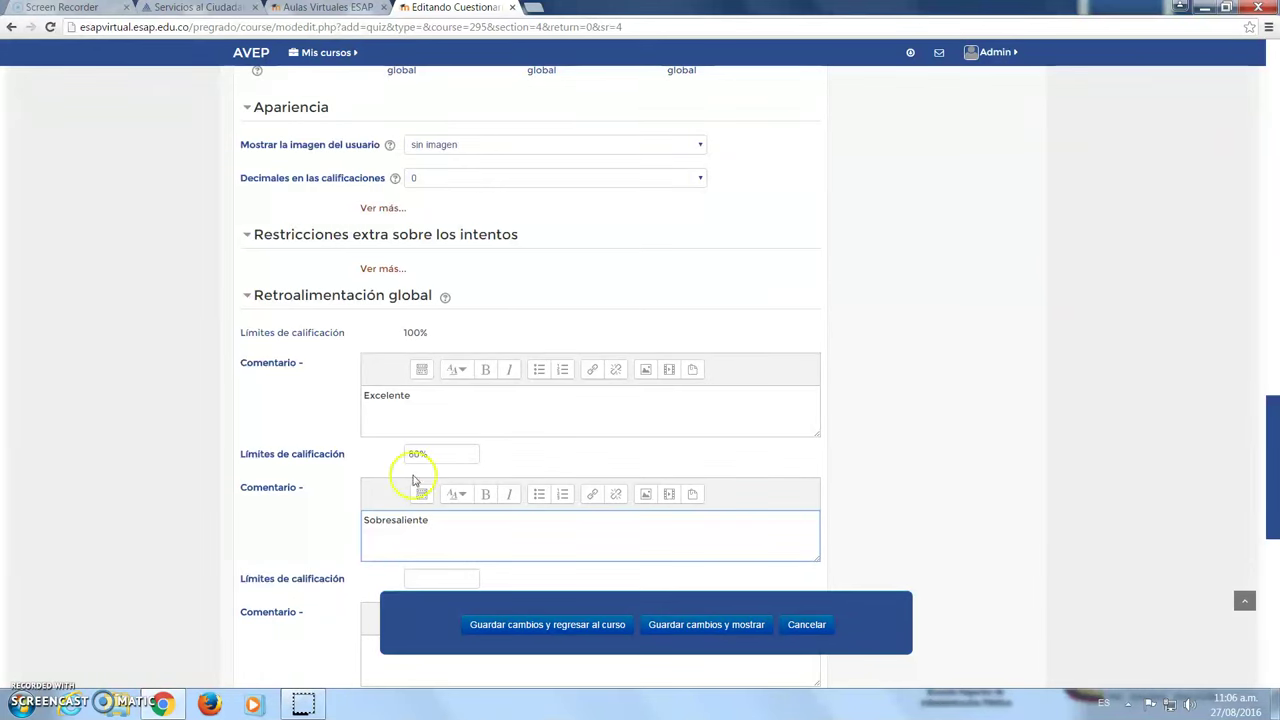
{"action": "scroll", "coordinate": [351, 449], "scroll_direction": "down", "scroll_amount": 2}
{"action": "left_click", "coordinate": [434, 375]}
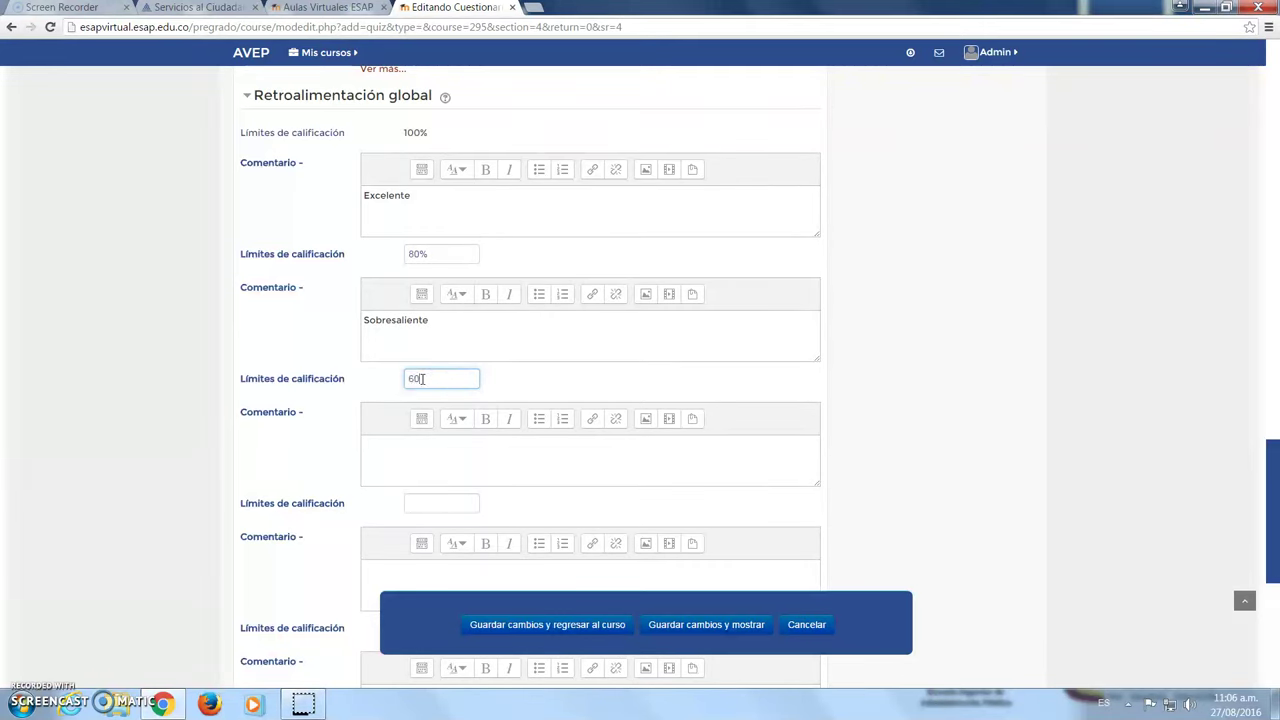
Enter "Aprobado" as the comment for the 60% limit, and save the quiz, returning to the course
{"action": "left_click", "coordinate": [410, 450]}
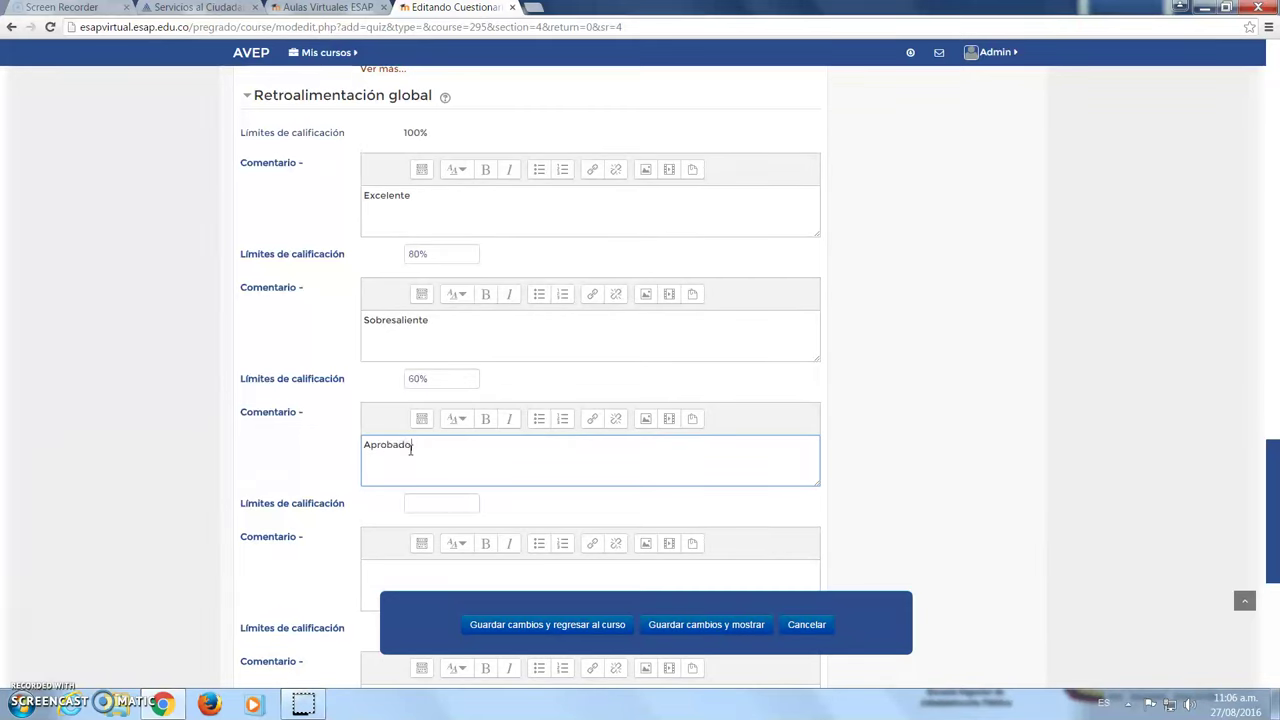
{"action": "type", "text": "Aprobado"}
{"action": "left_click", "coordinate": [448, 504]}
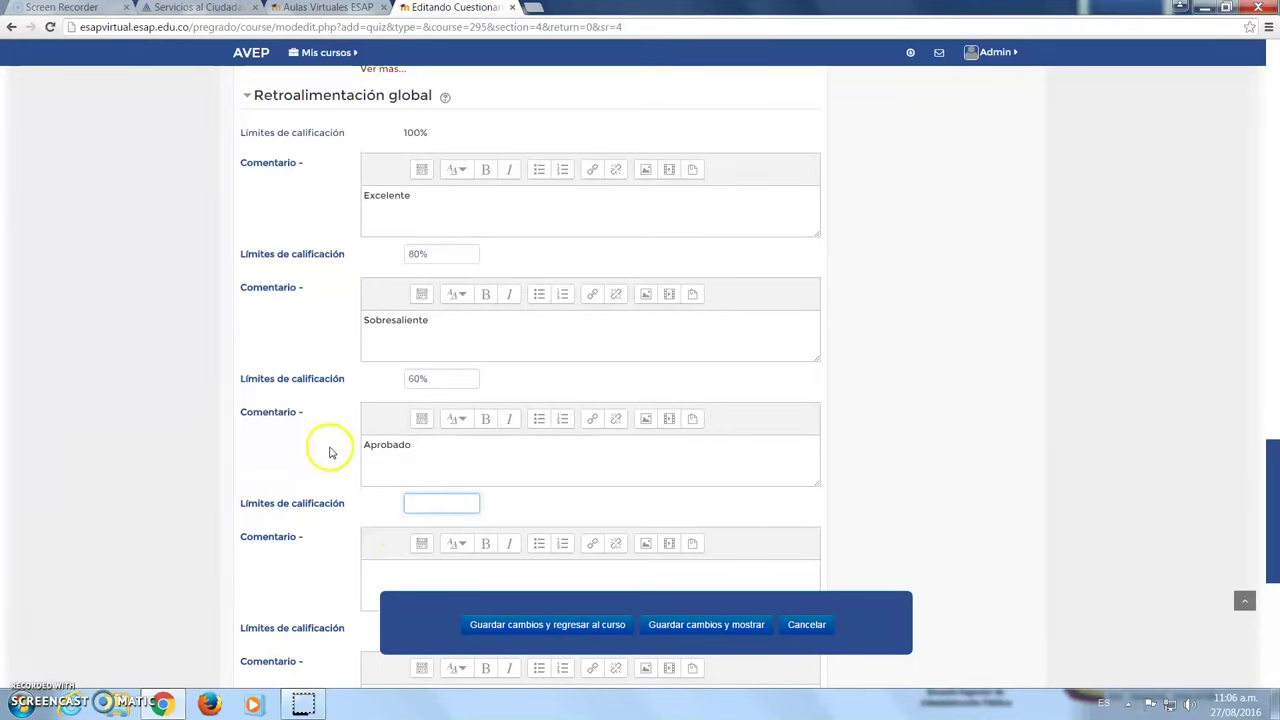
{"action": "scroll", "coordinate": [234, 480], "scroll_direction": "down", "scroll_amount": 5}
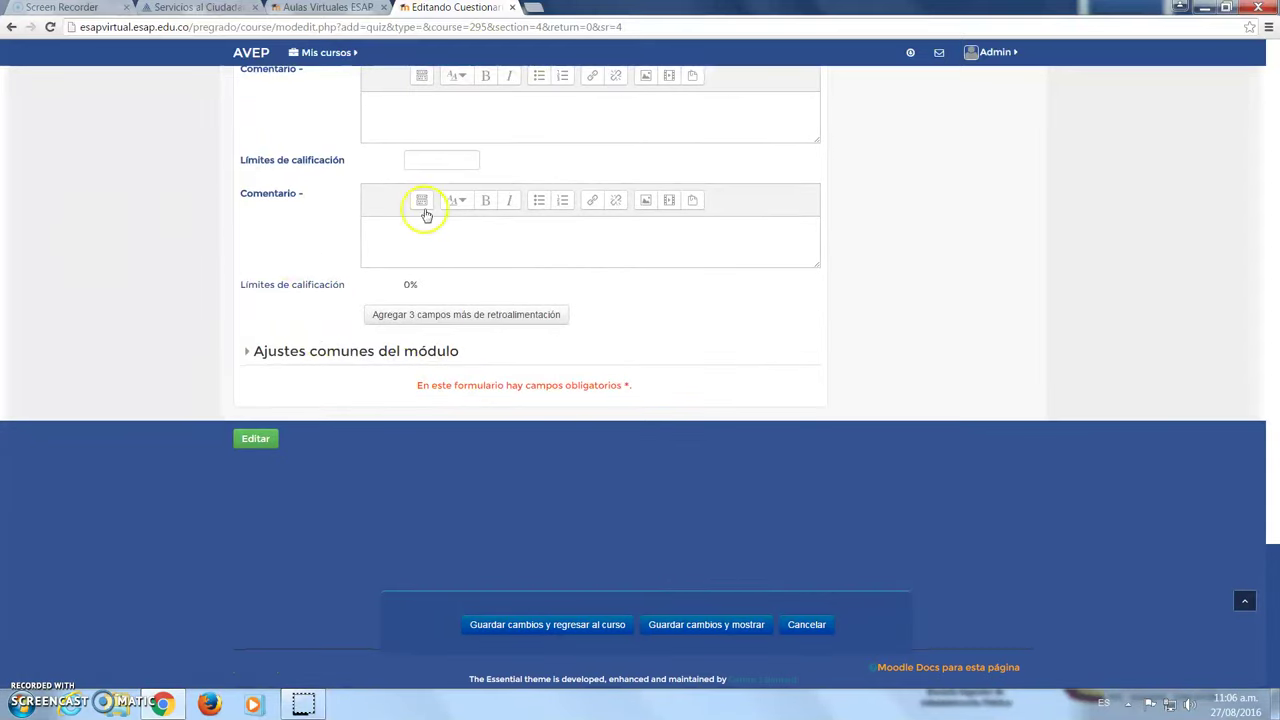
{"action": "left_click", "coordinate": [575, 625]}
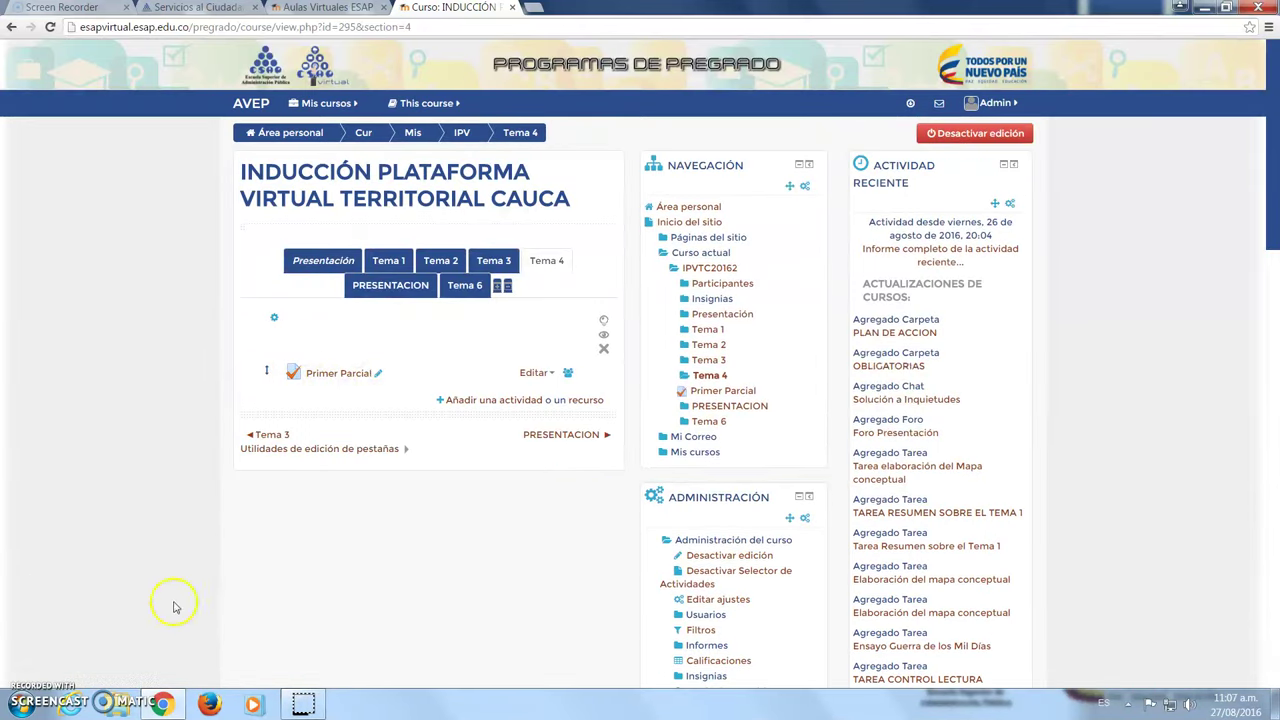
Open the Primer Parcial quiz from Tema 4 and review its title and description
{"action": "left_click", "coordinate": [340, 374]}
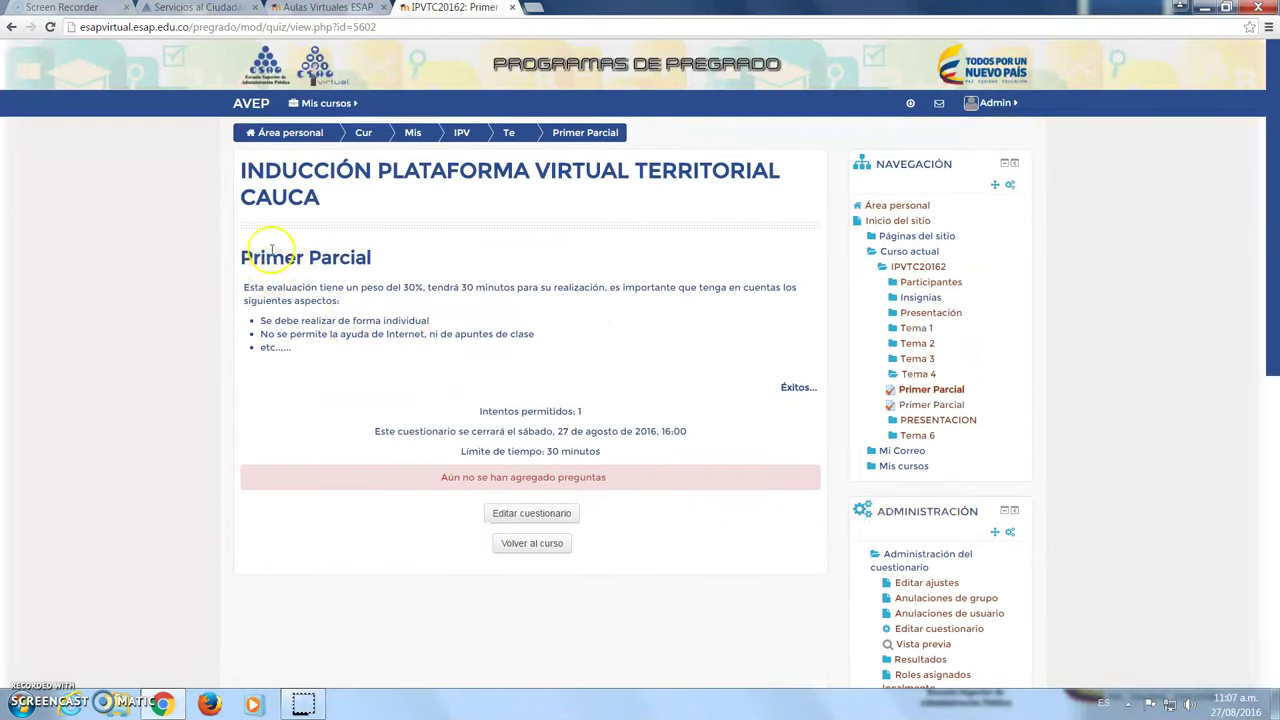
{"action": "left_click_drag", "start_coordinate": [265, 258], "coordinate": [411, 259]}
{"action": "left_click_drag", "start_coordinate": [311, 288], "coordinate": [350, 360]}
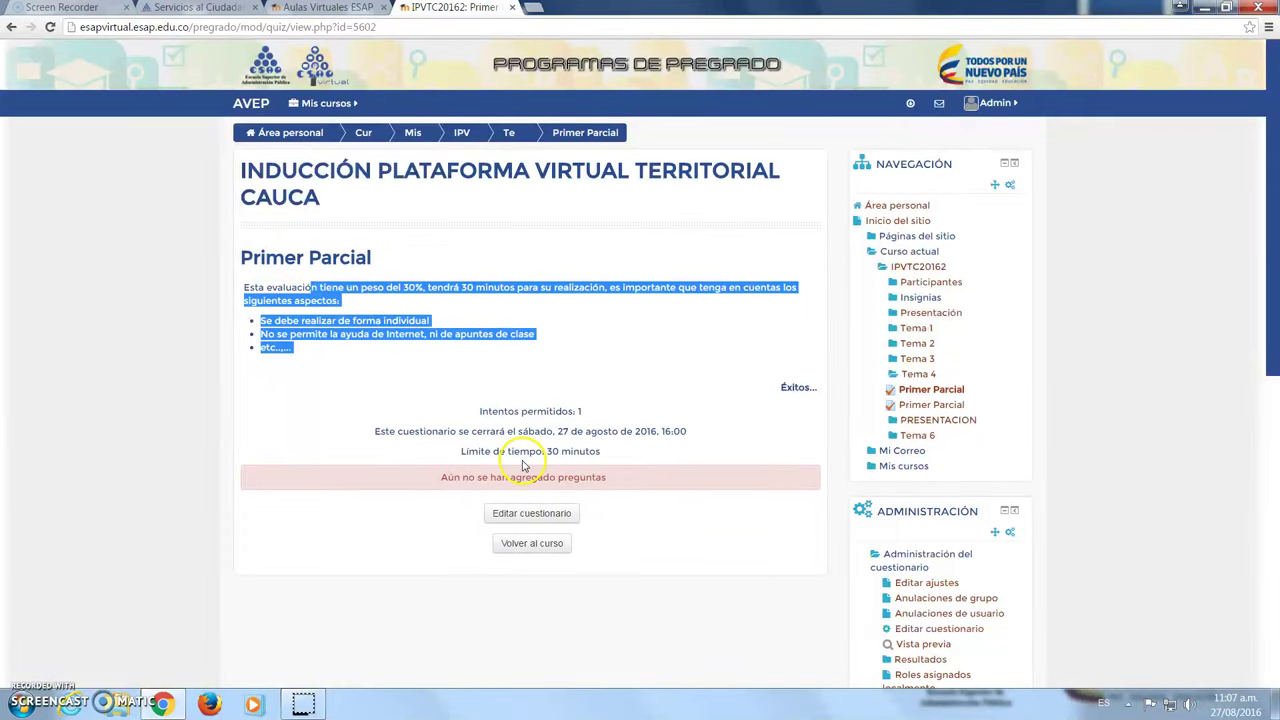